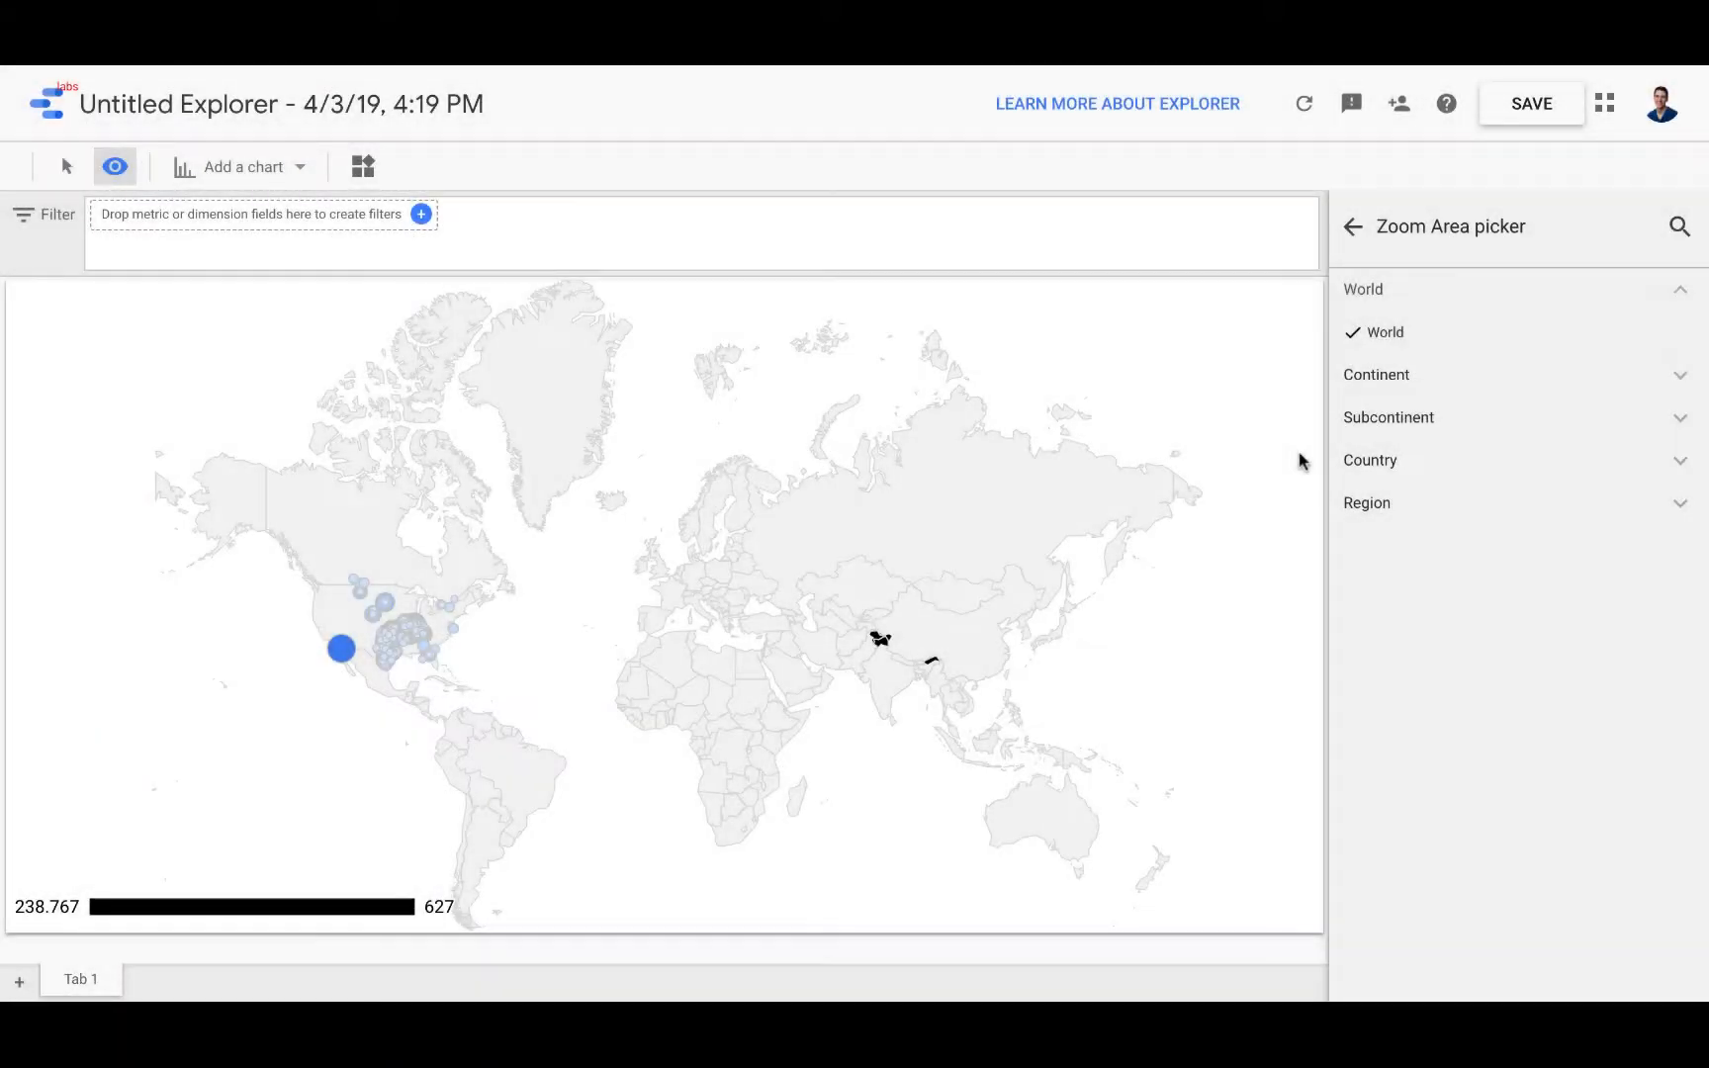
# Step: Leave the zoom area choices and review the geo map's style options
pyautogui.click(1353, 230)
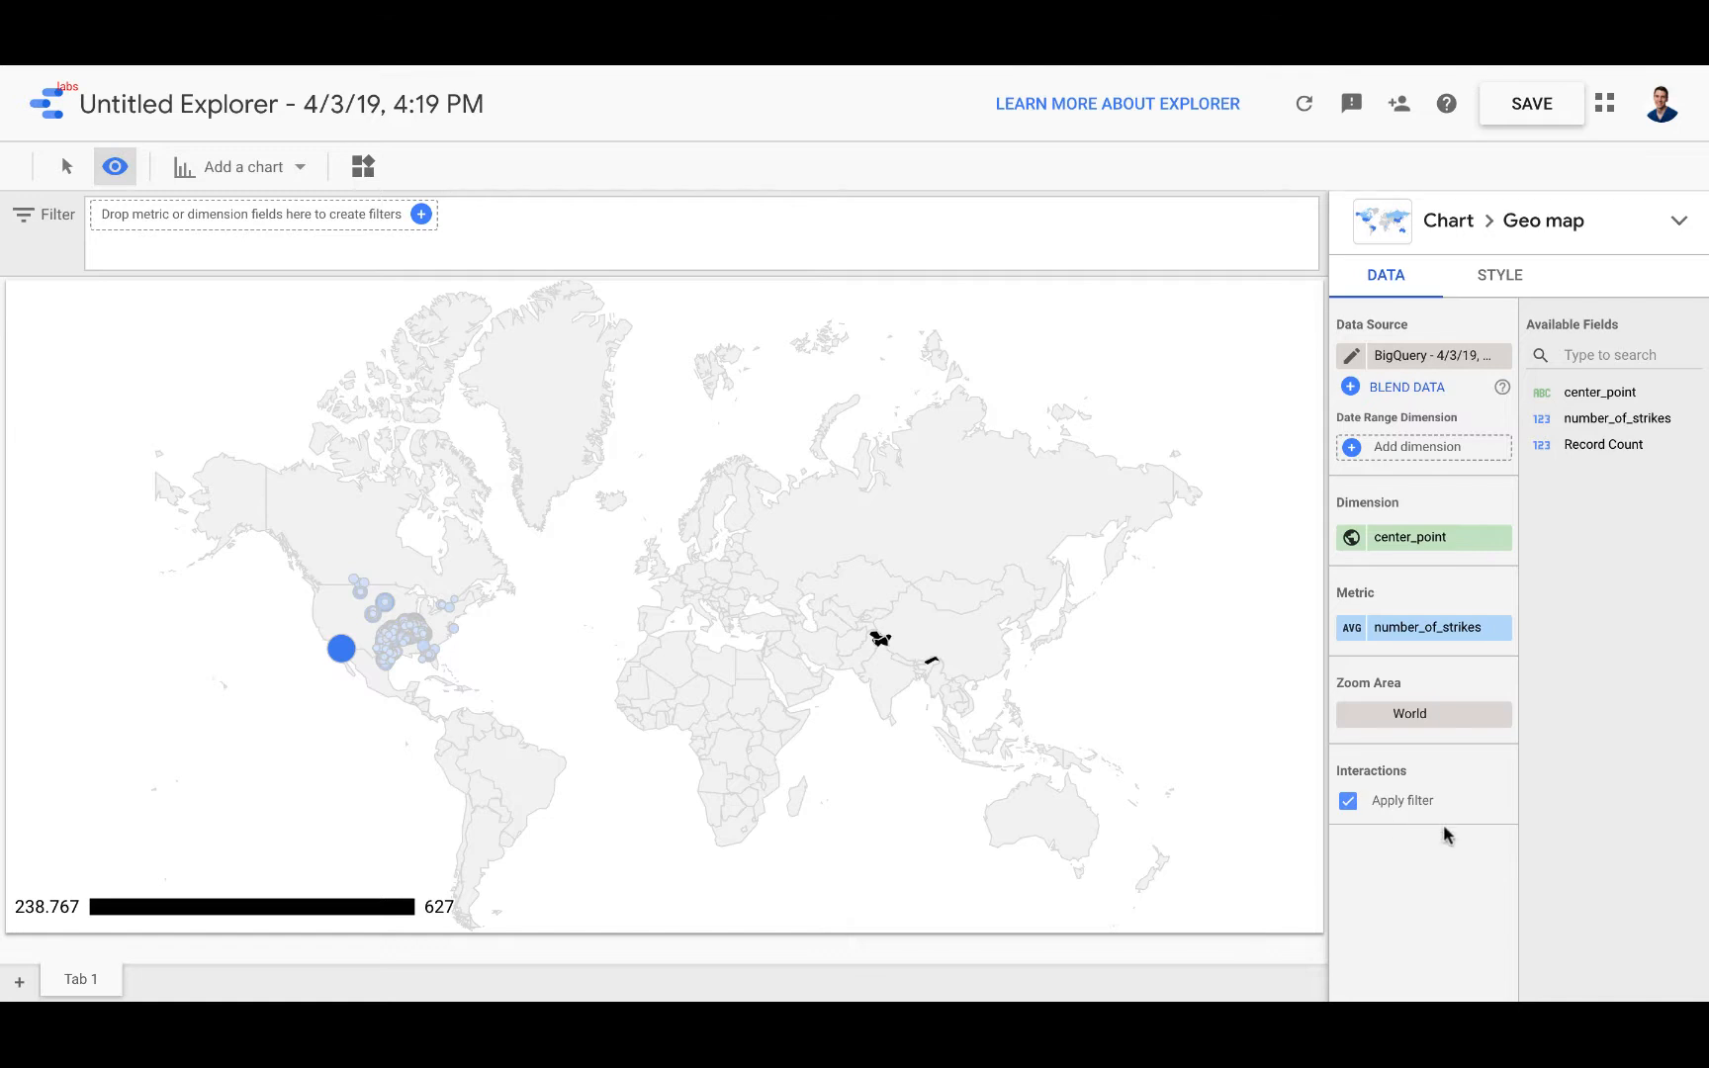
pyautogui.click(1500, 281)
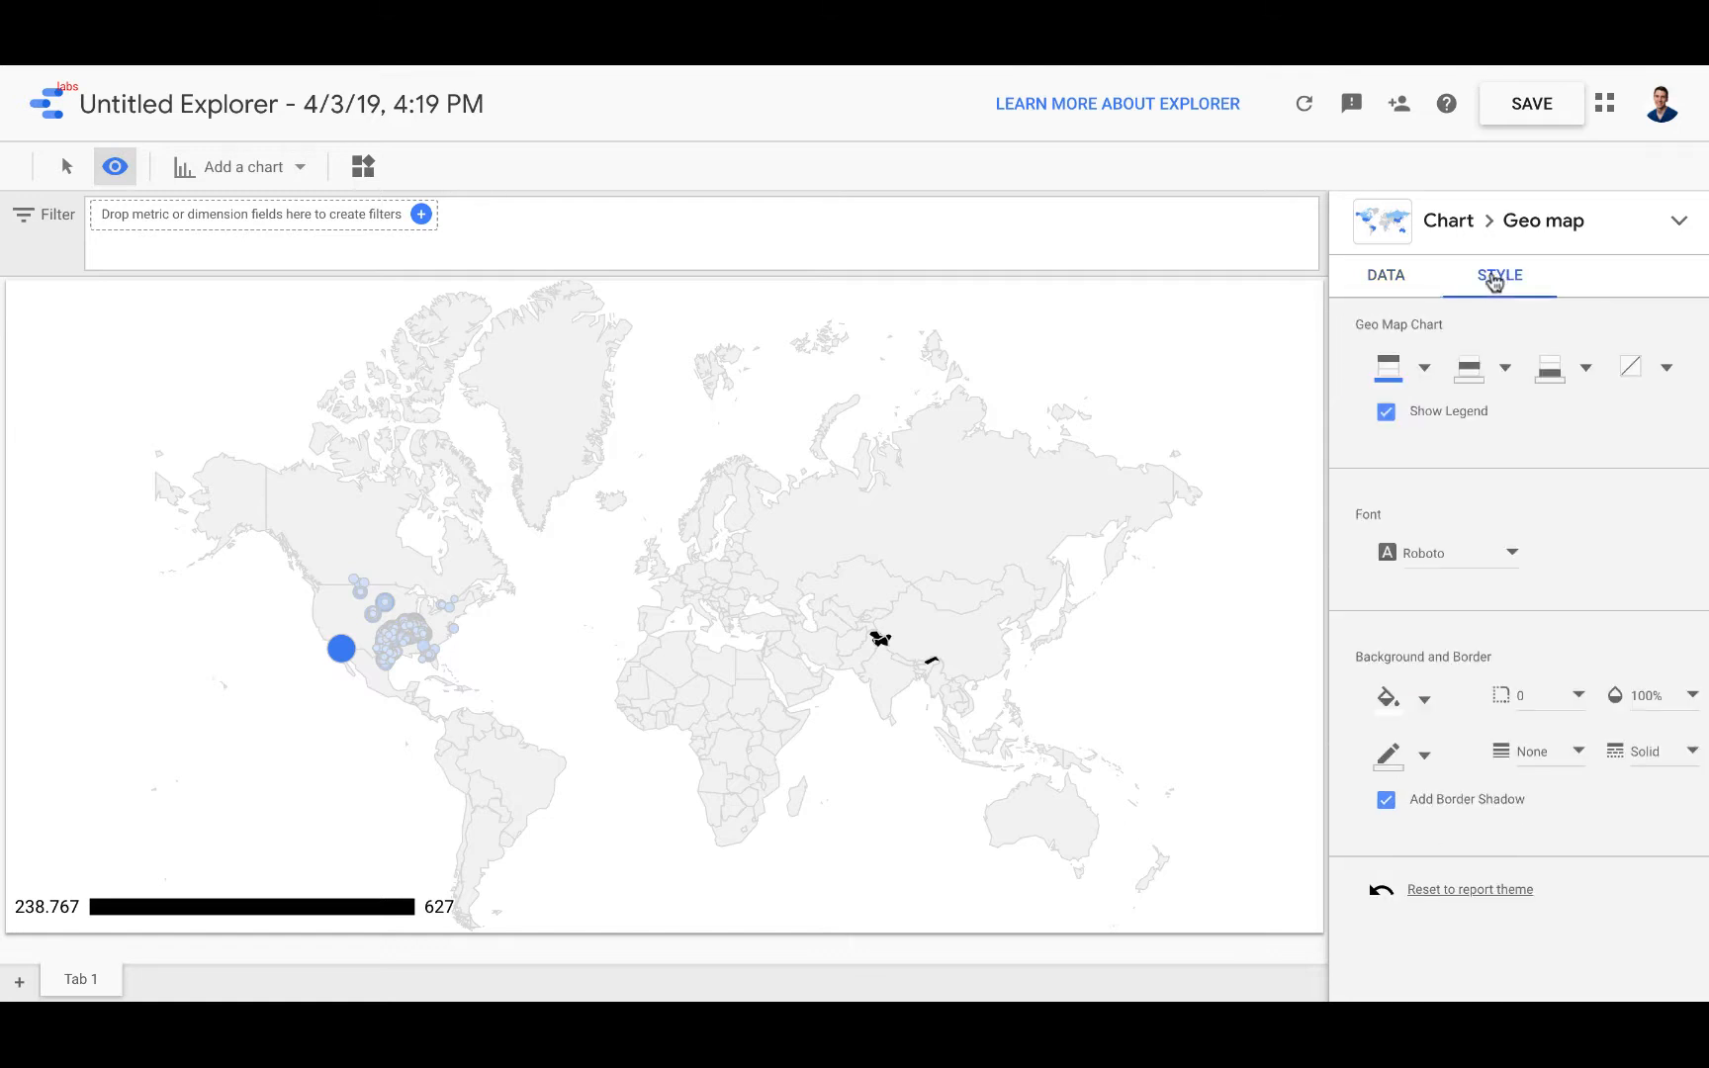
pyautogui.click(1389, 287)
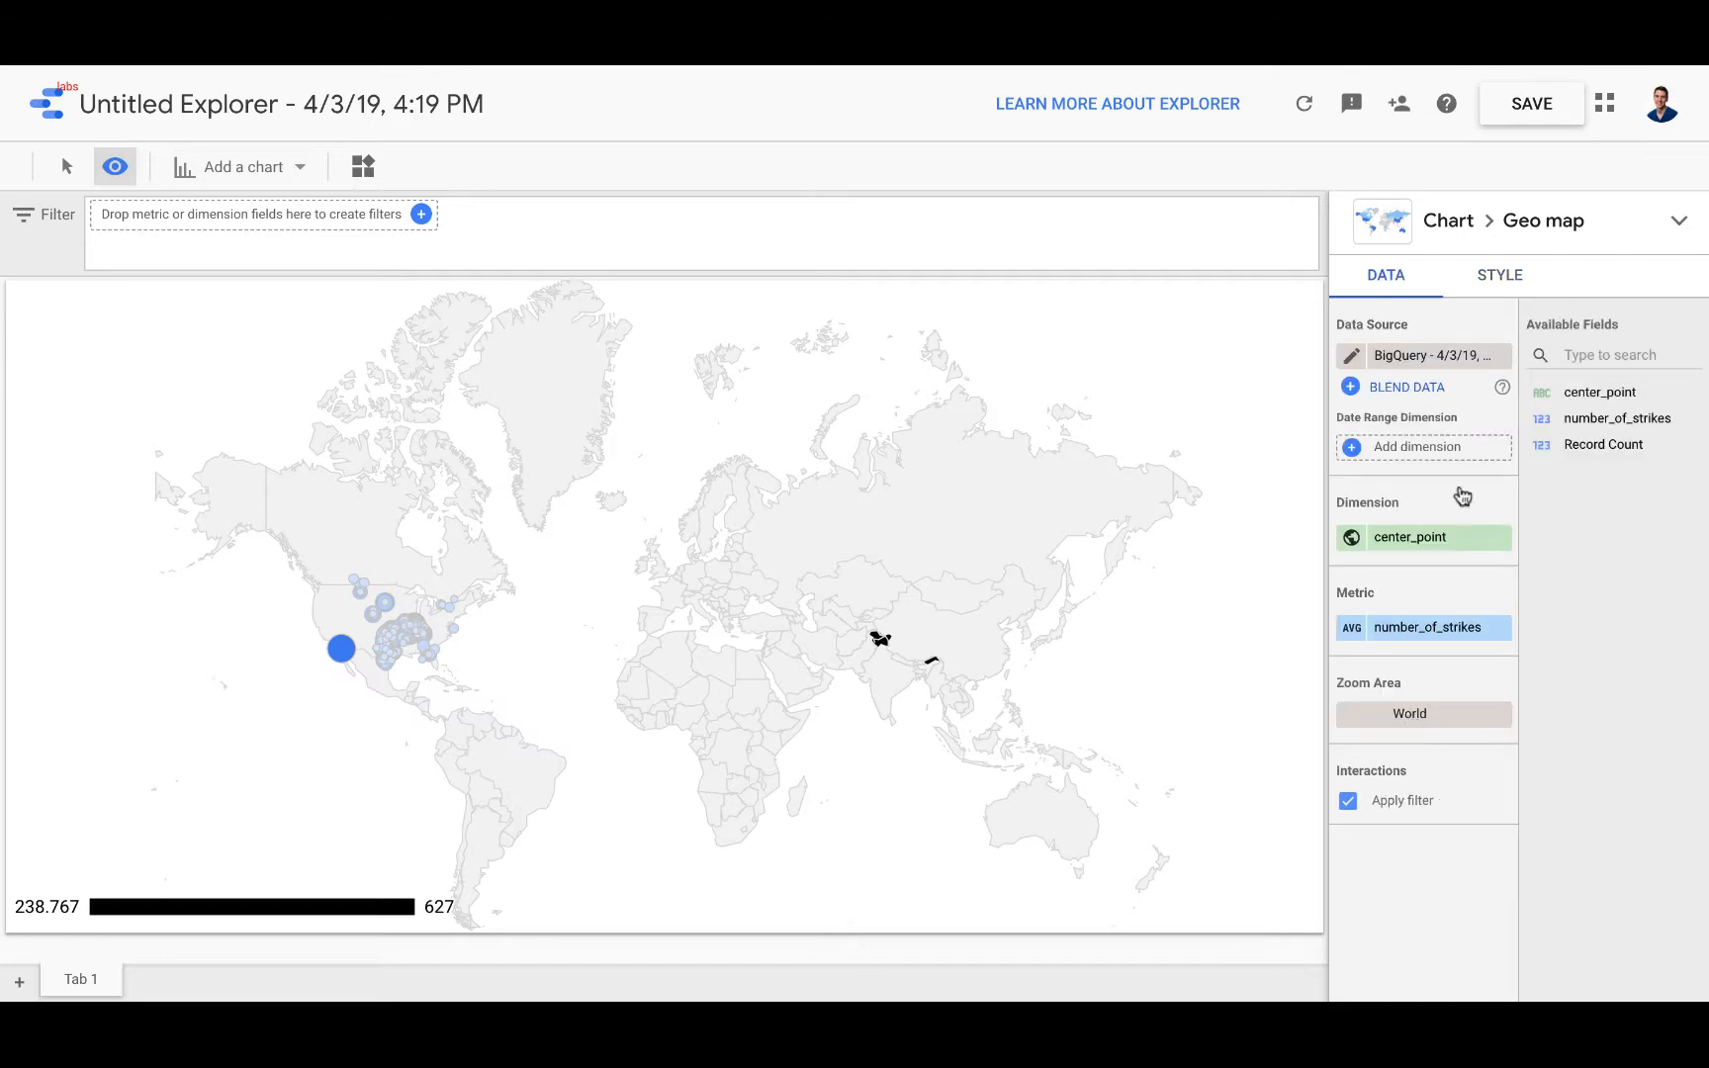
# Step: Set the geo map's zoom area to the country United States and look closely at the strike clusters
pyautogui.click(1411, 715)
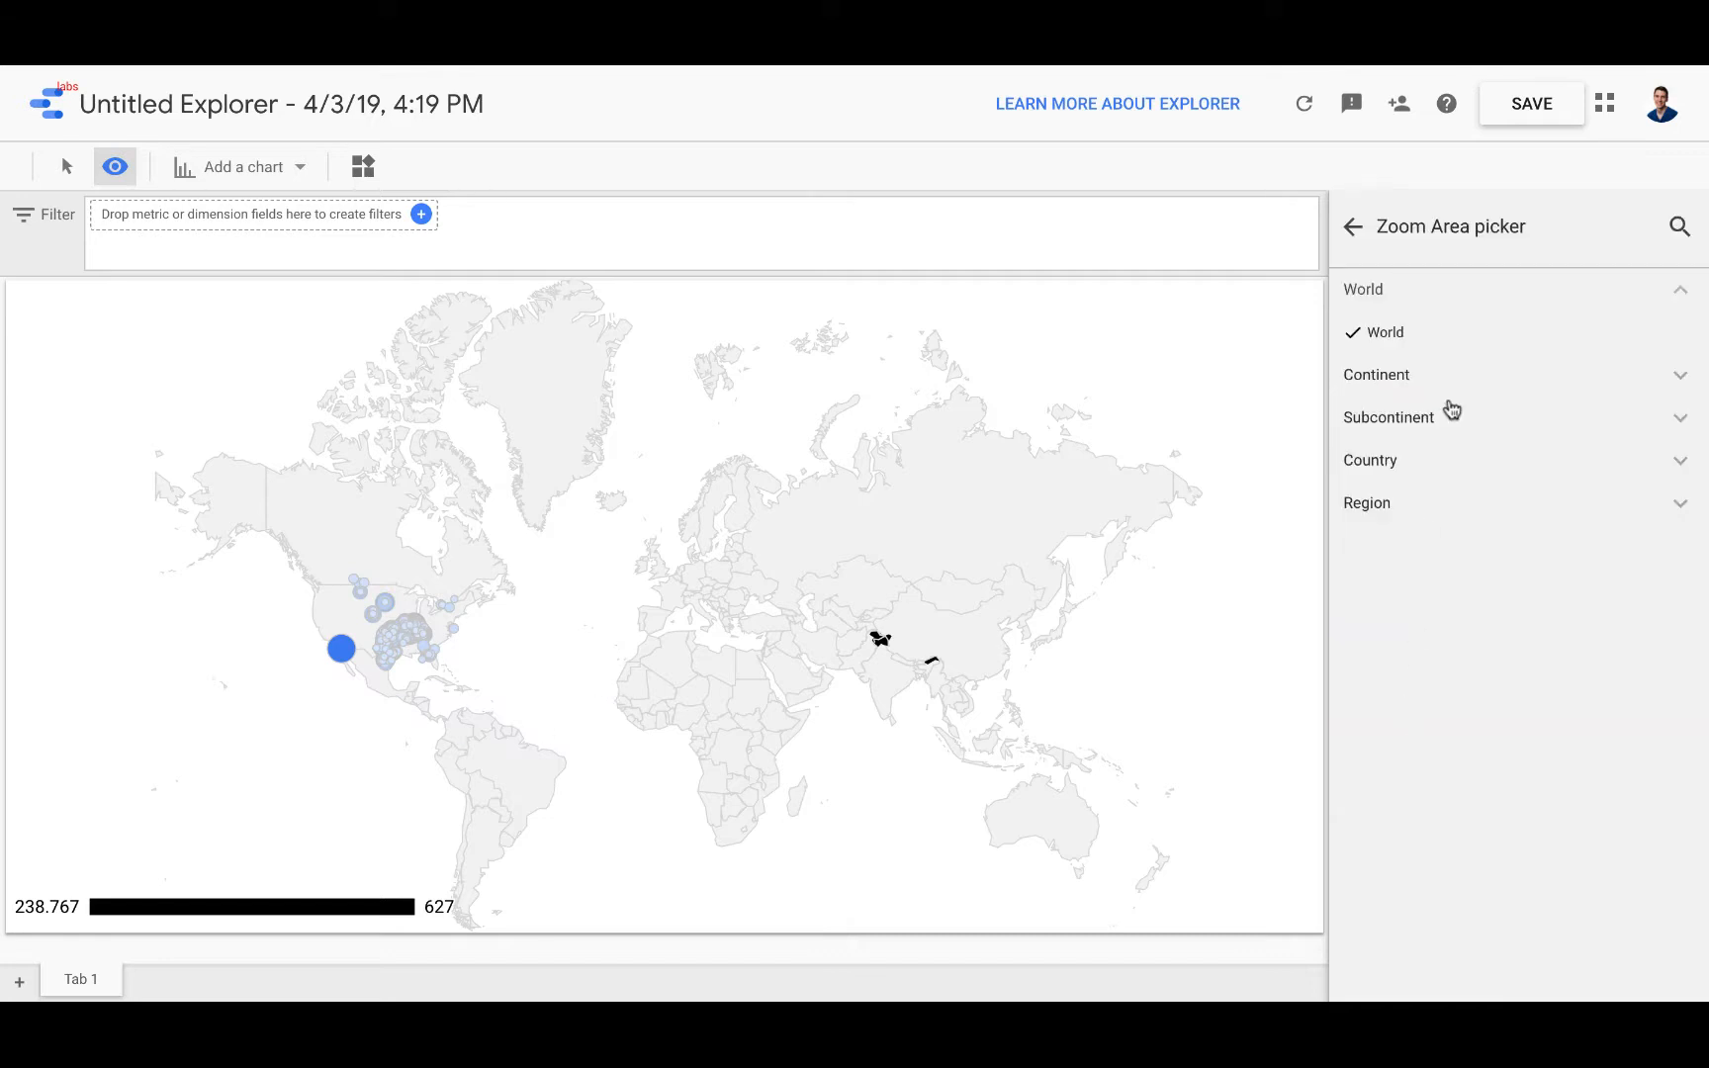
pyautogui.click(1679, 227)
pyautogui.write('united states')
pyautogui.click(1470, 349)
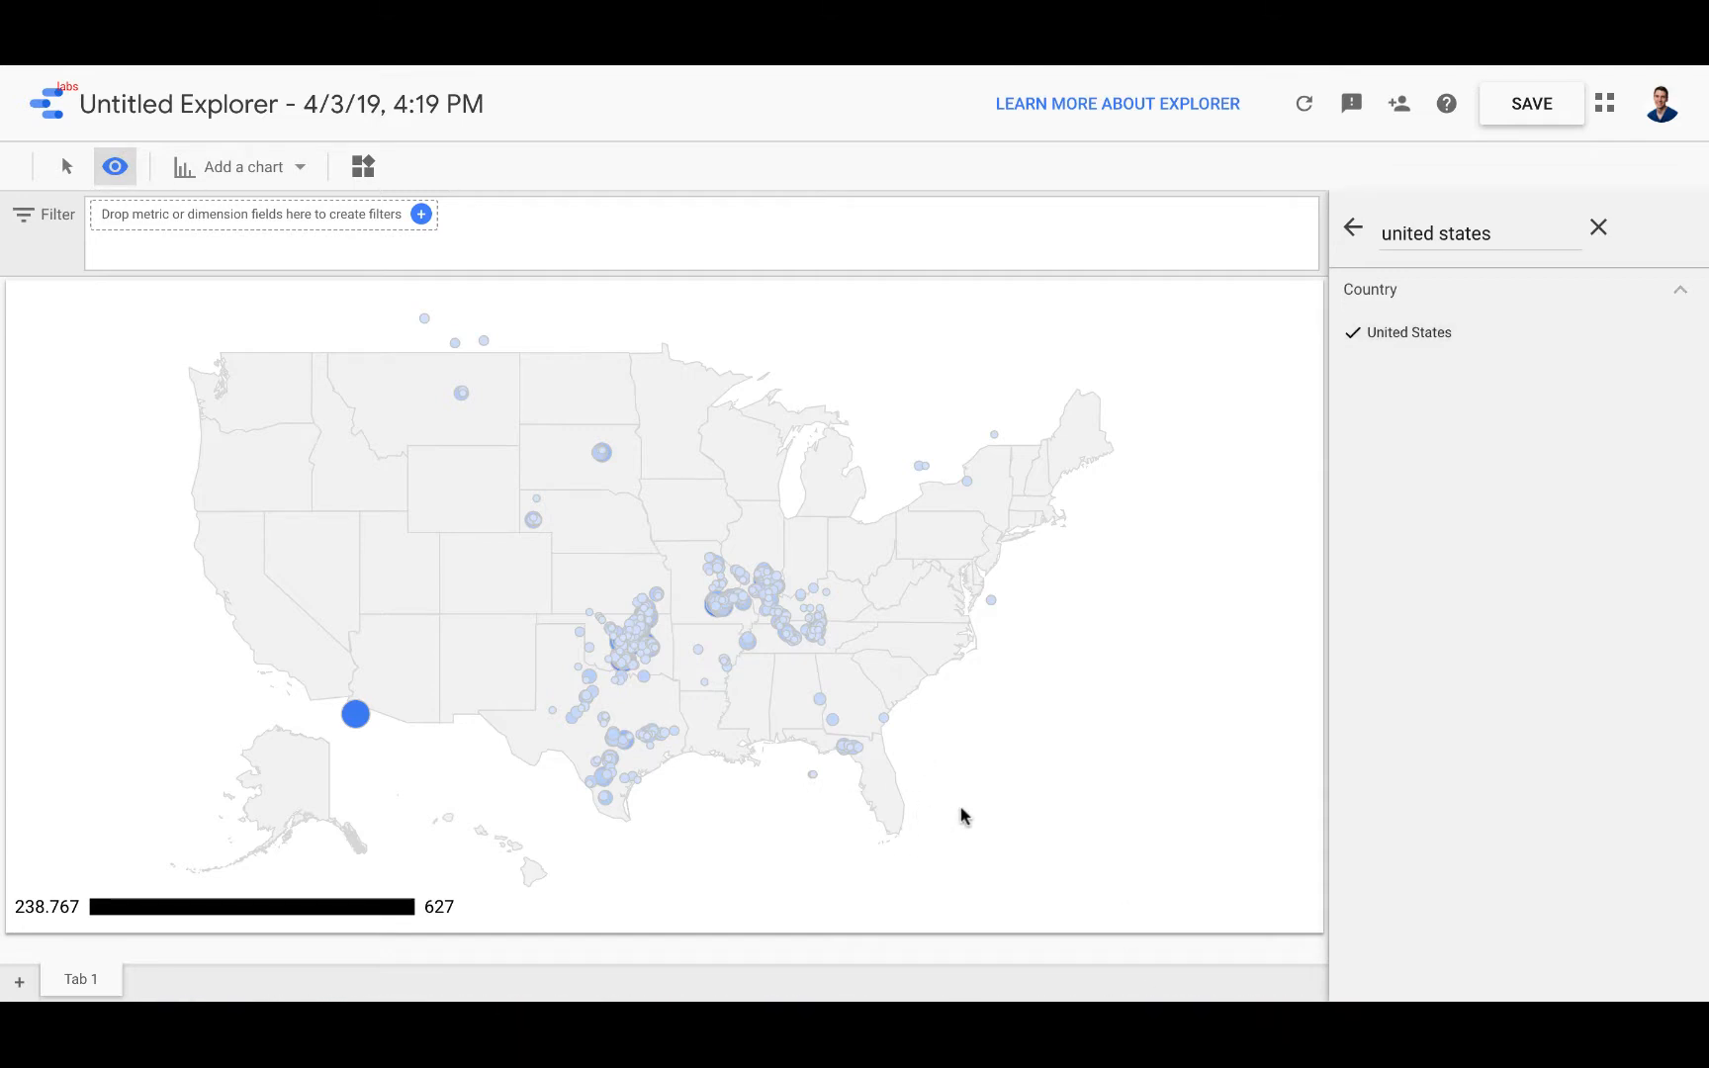
pyautogui.scroll(5, 655, 653)
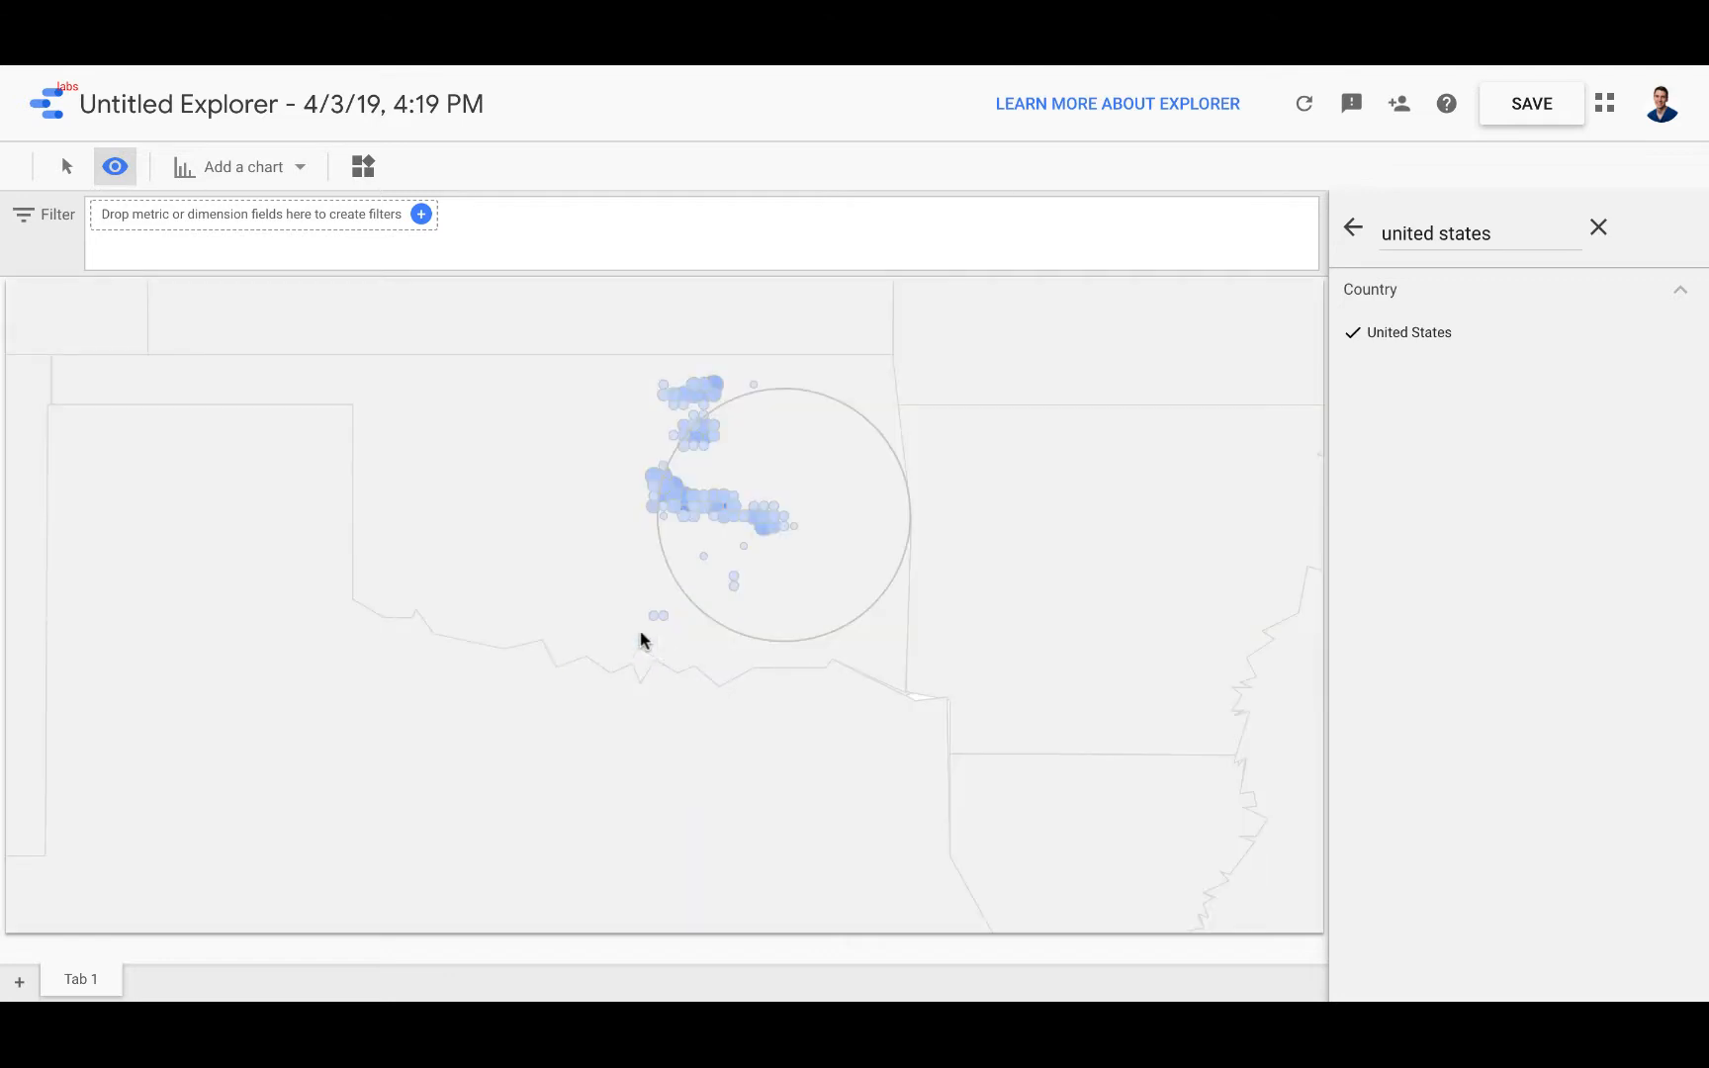
pyautogui.moveTo(704, 392)
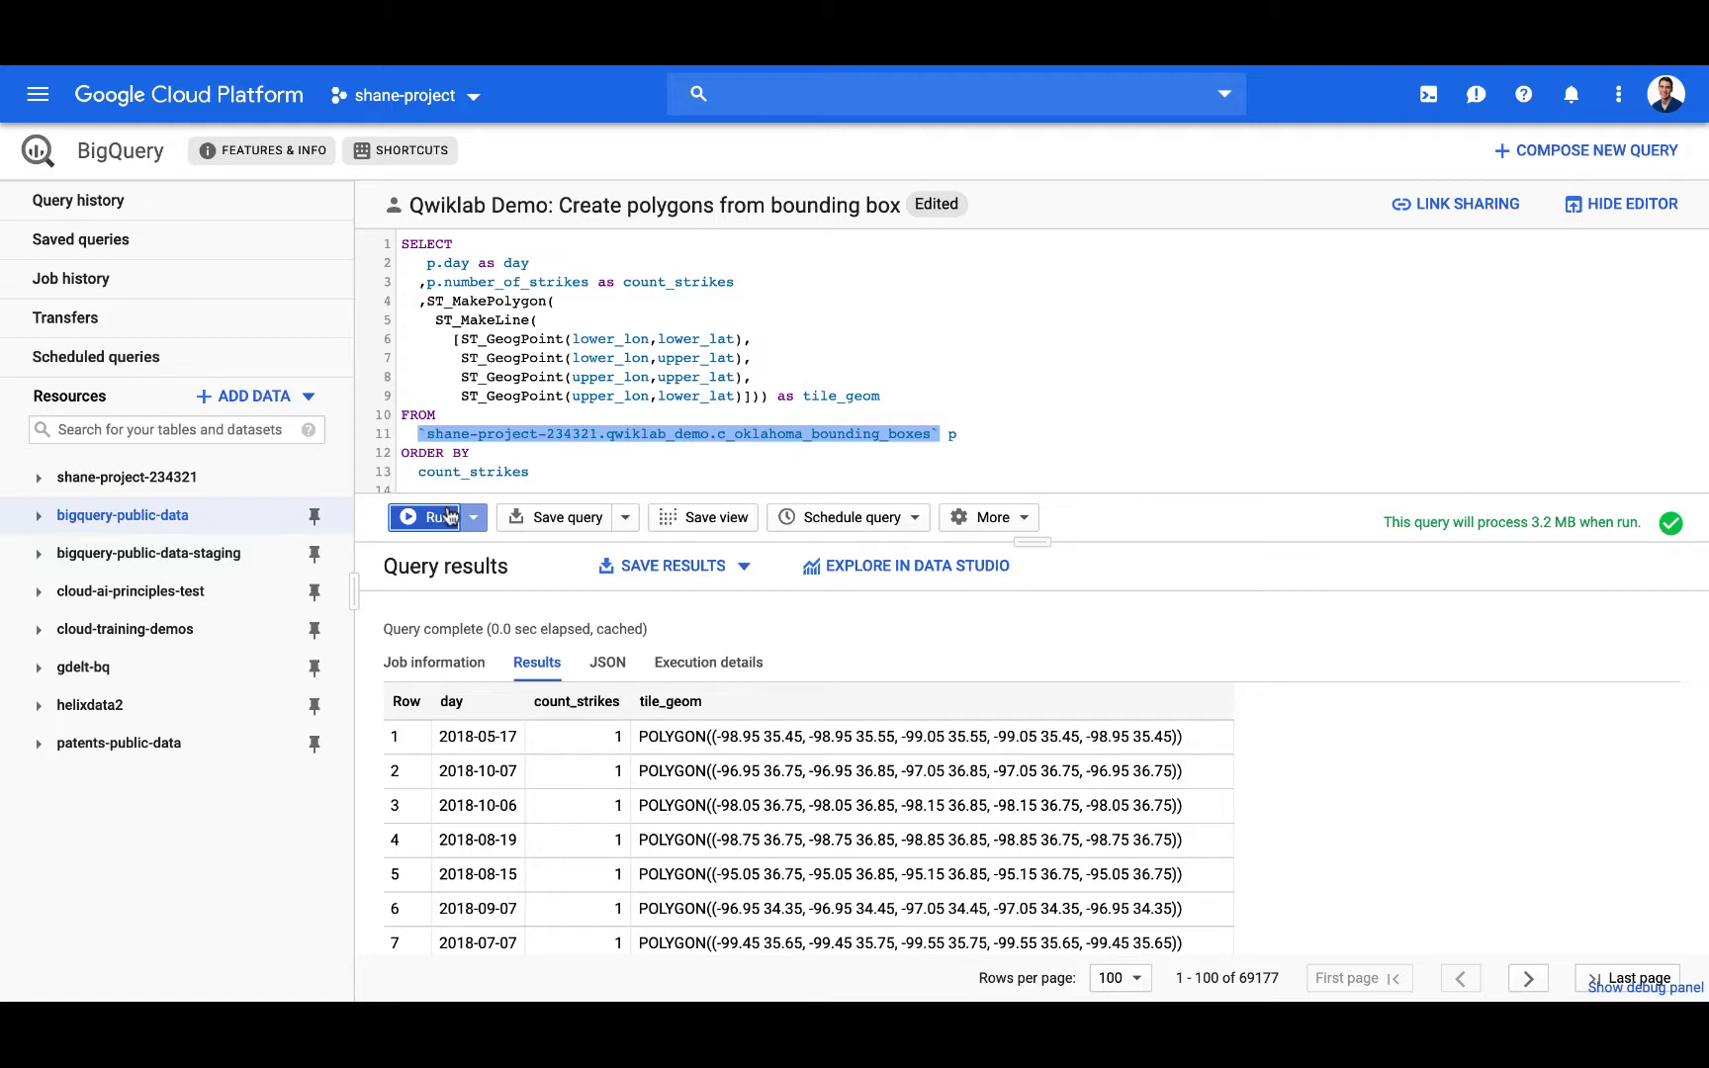
# Step: Run the query that creates polygons from the Oklahoma bounding boxes, and switch to BigQuery Geo Viz
pyautogui.click(447, 516)
pyautogui.hotkey('ctrl', 'Right')
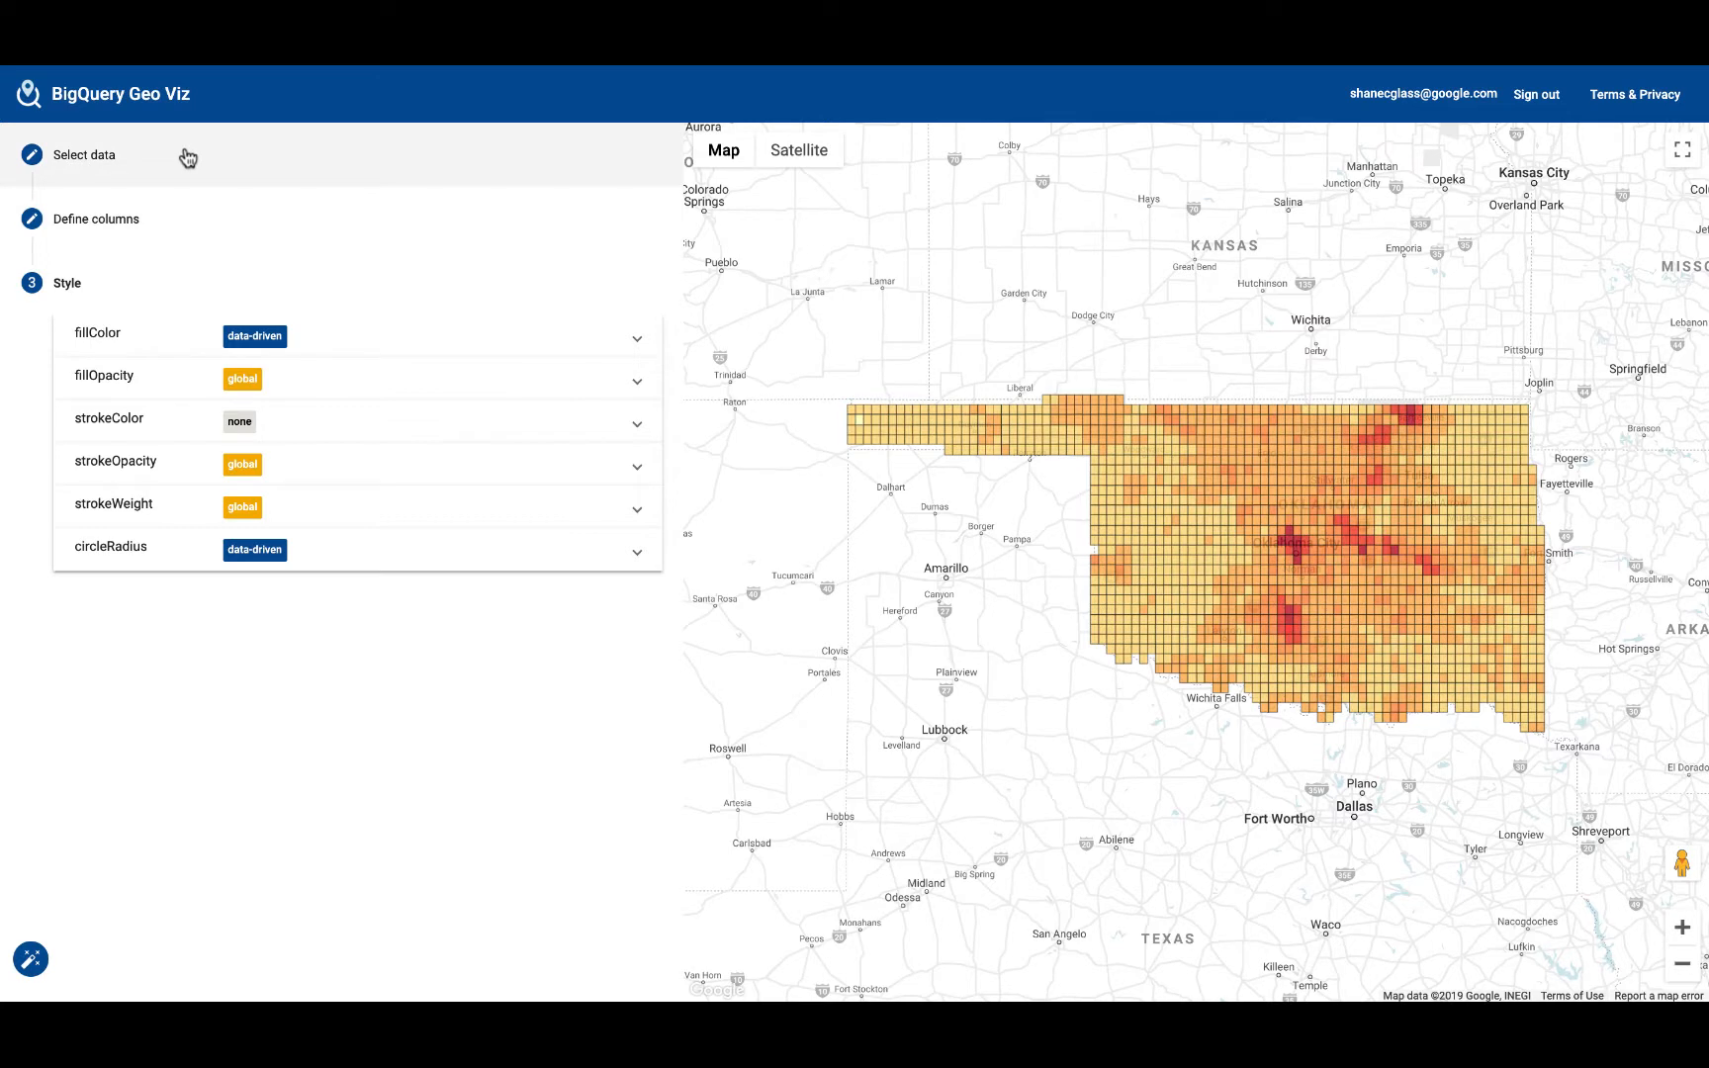
# Step: Review the Oklahoma tiles query, its result rows and the fillColor style settings
pyautogui.click(187, 158)
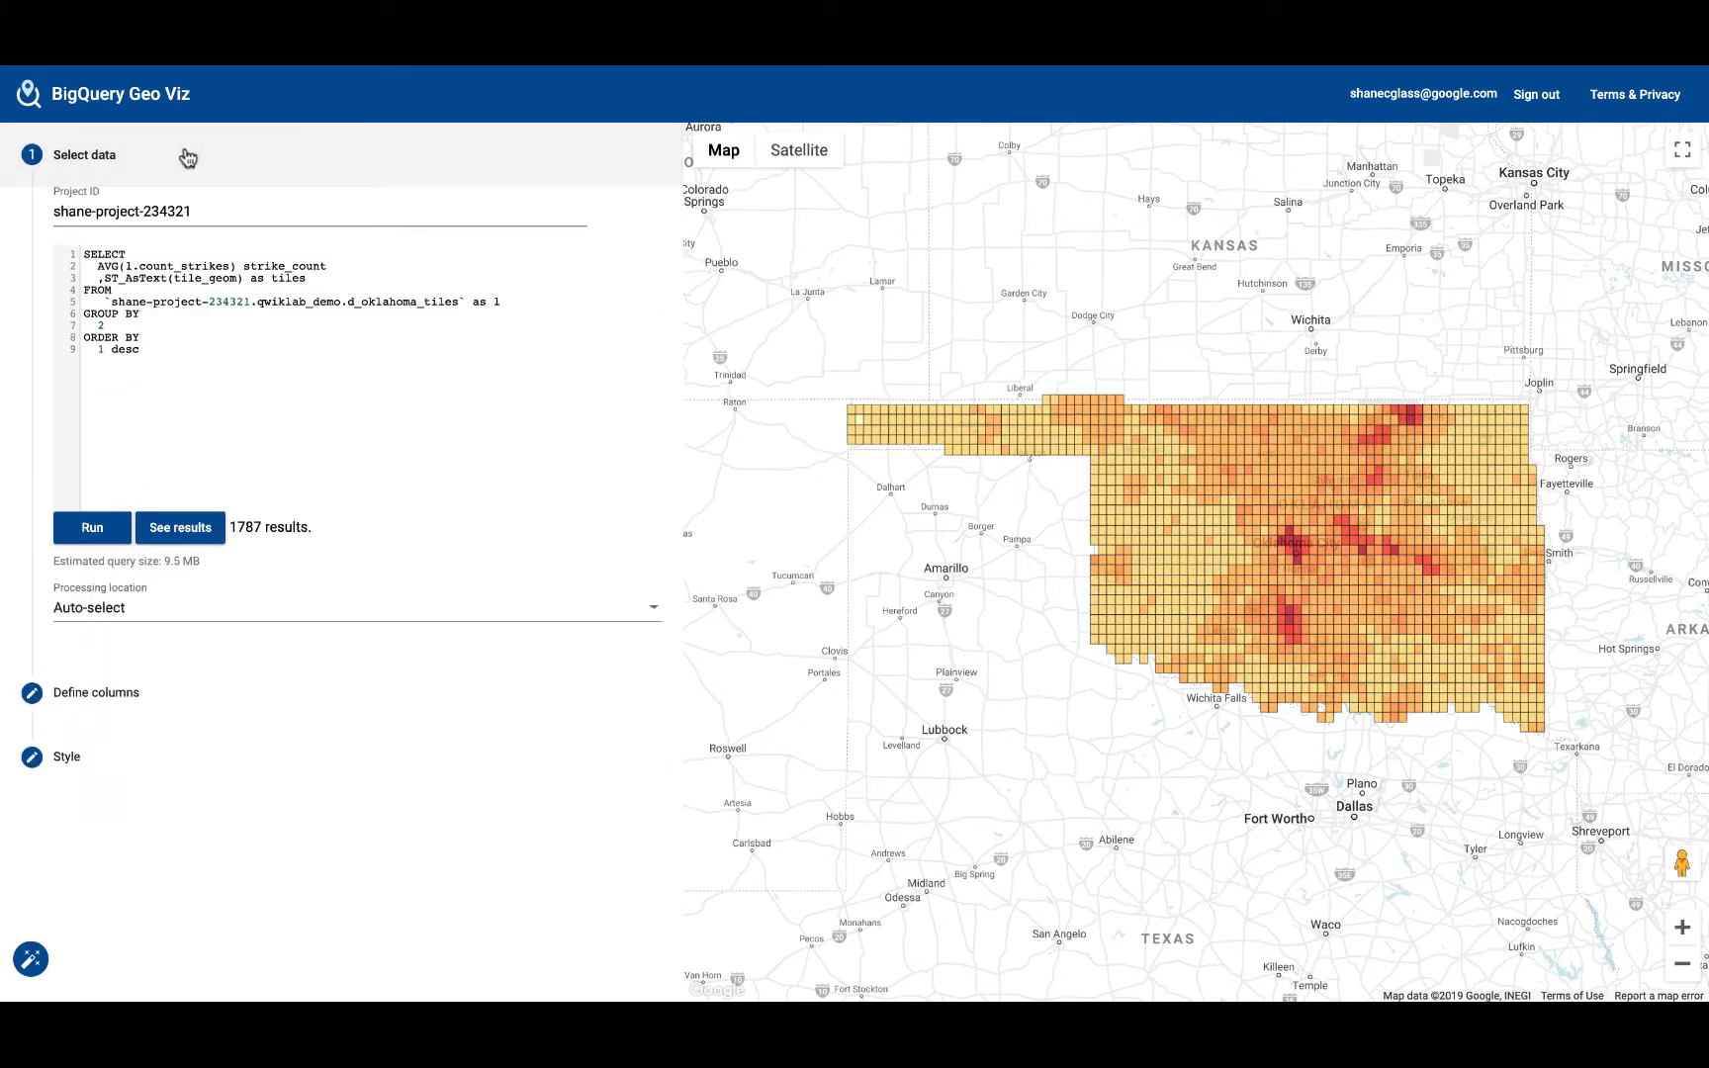
pyautogui.click(169, 529)
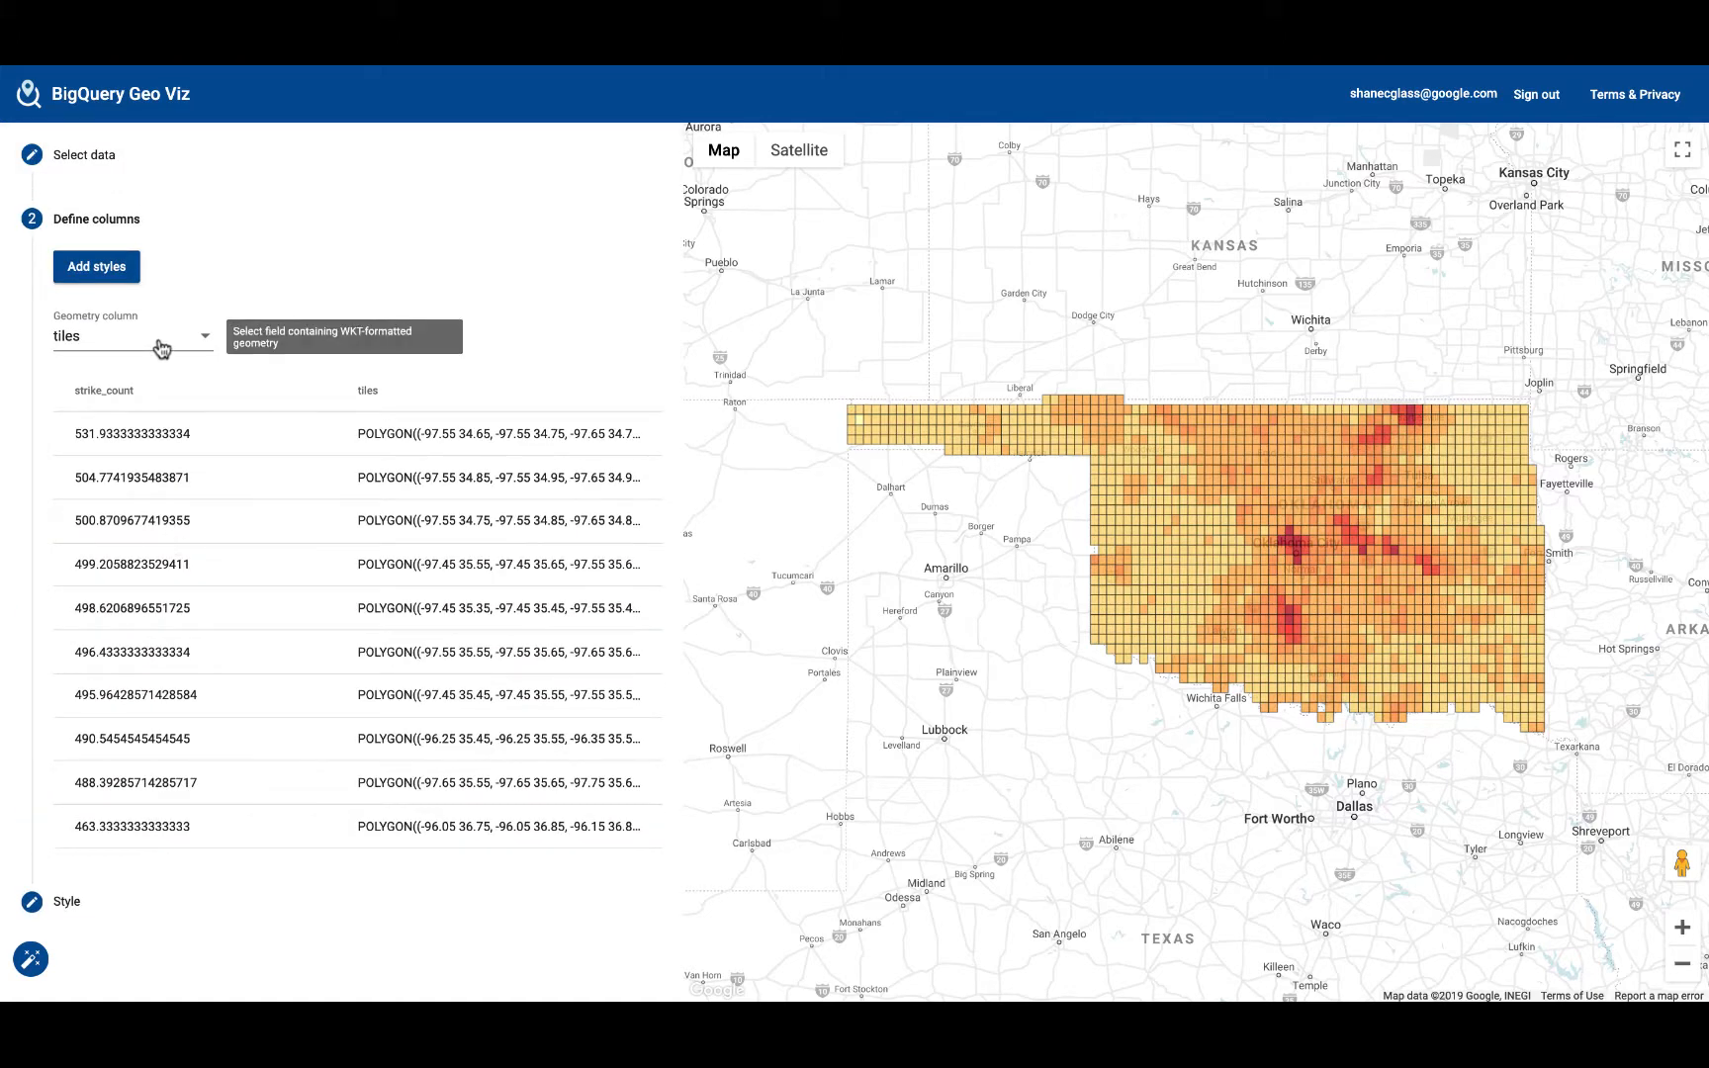
pyautogui.click(80, 900)
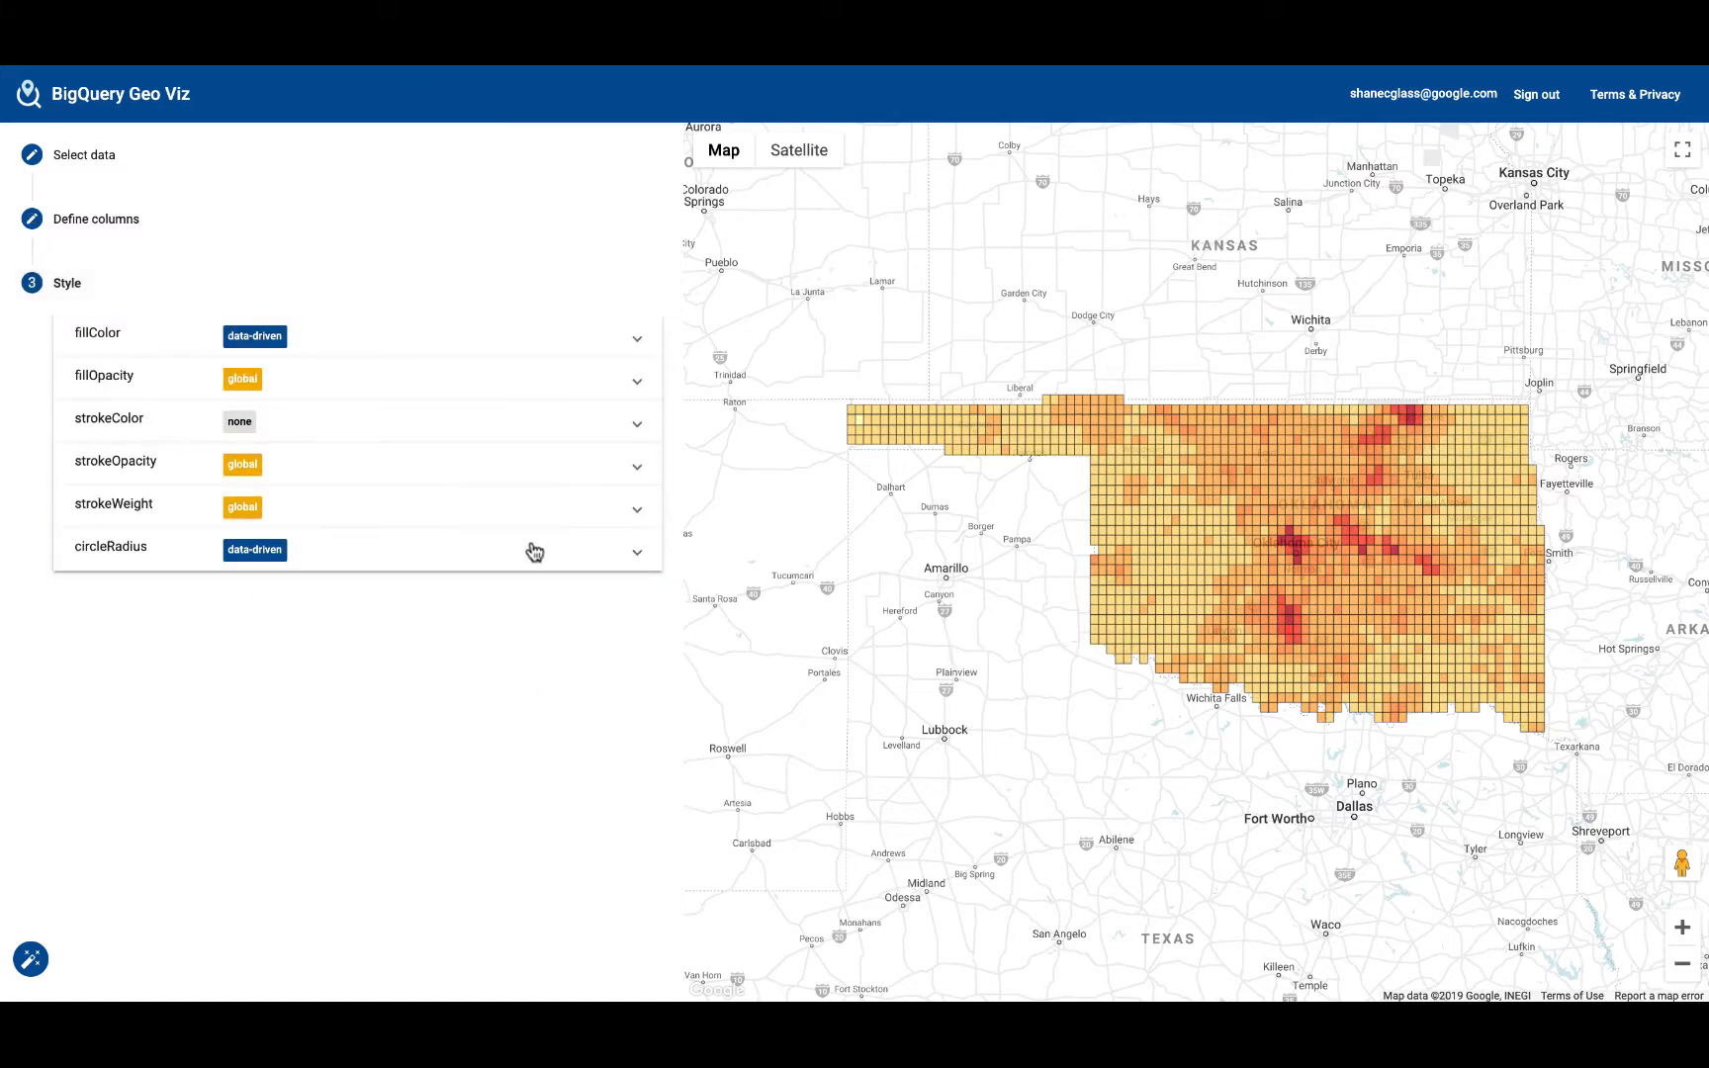
pyautogui.click(639, 346)
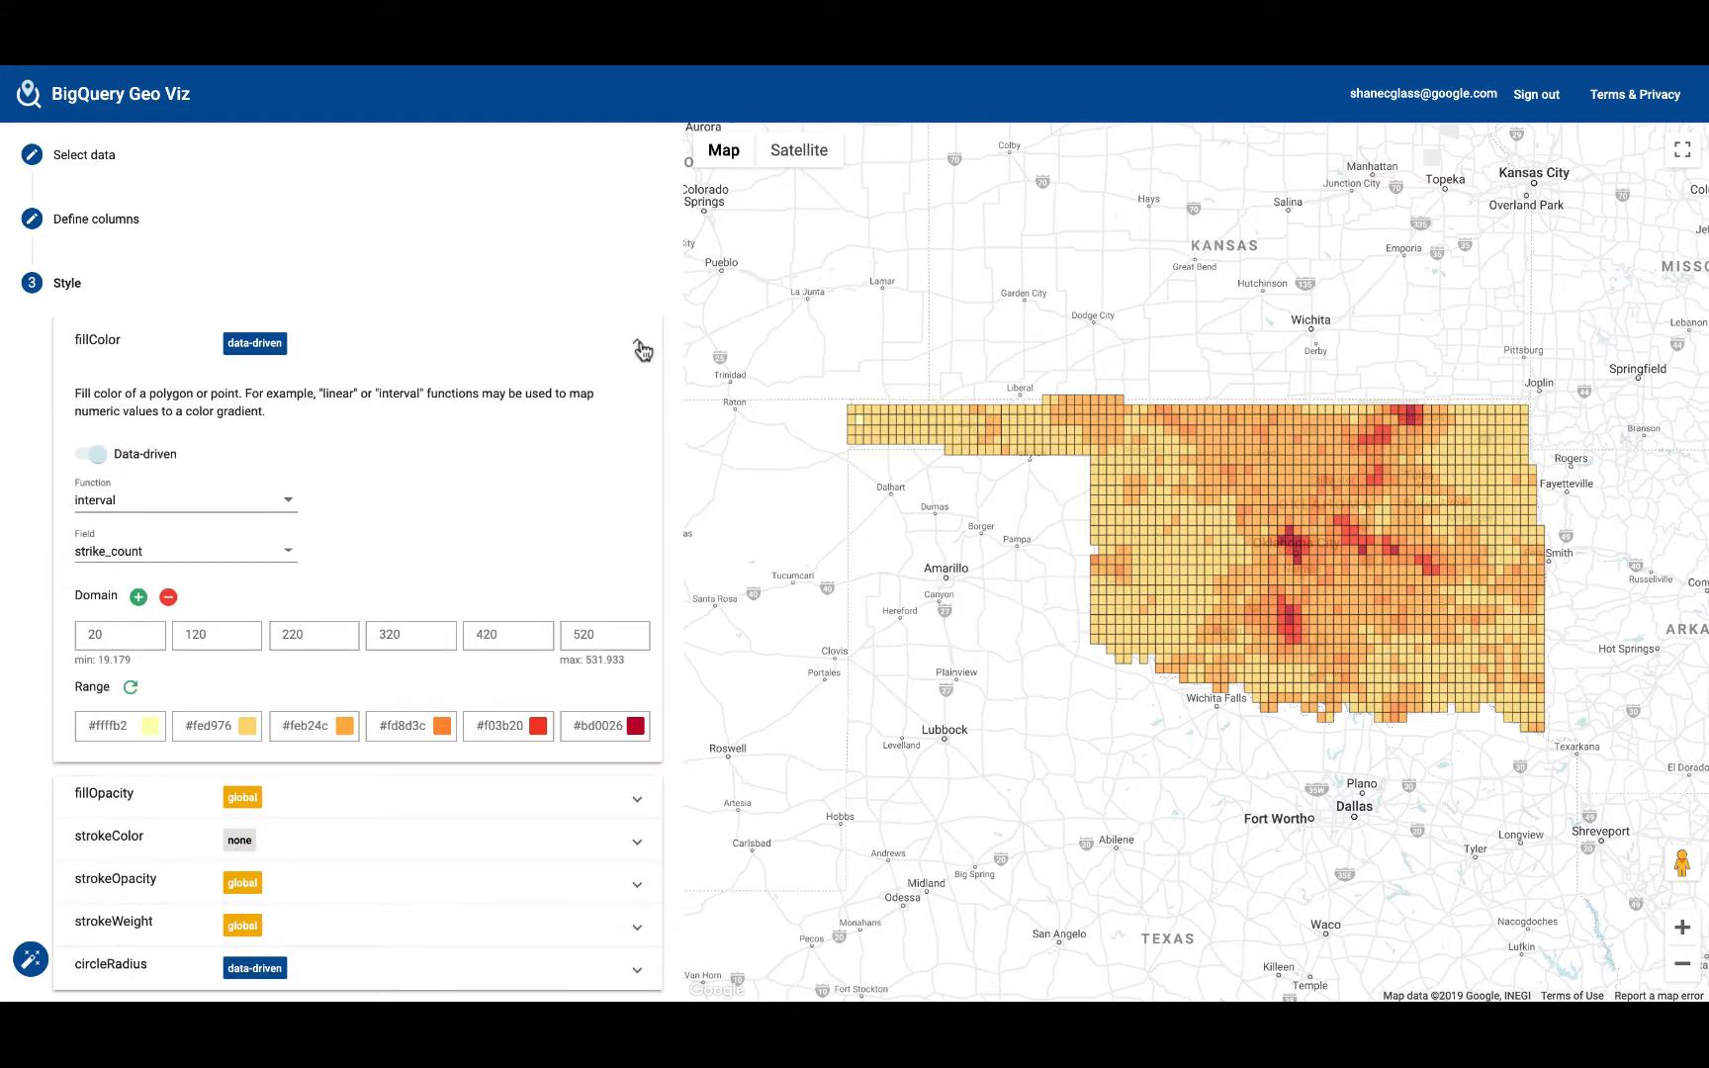
pyautogui.click(641, 350)
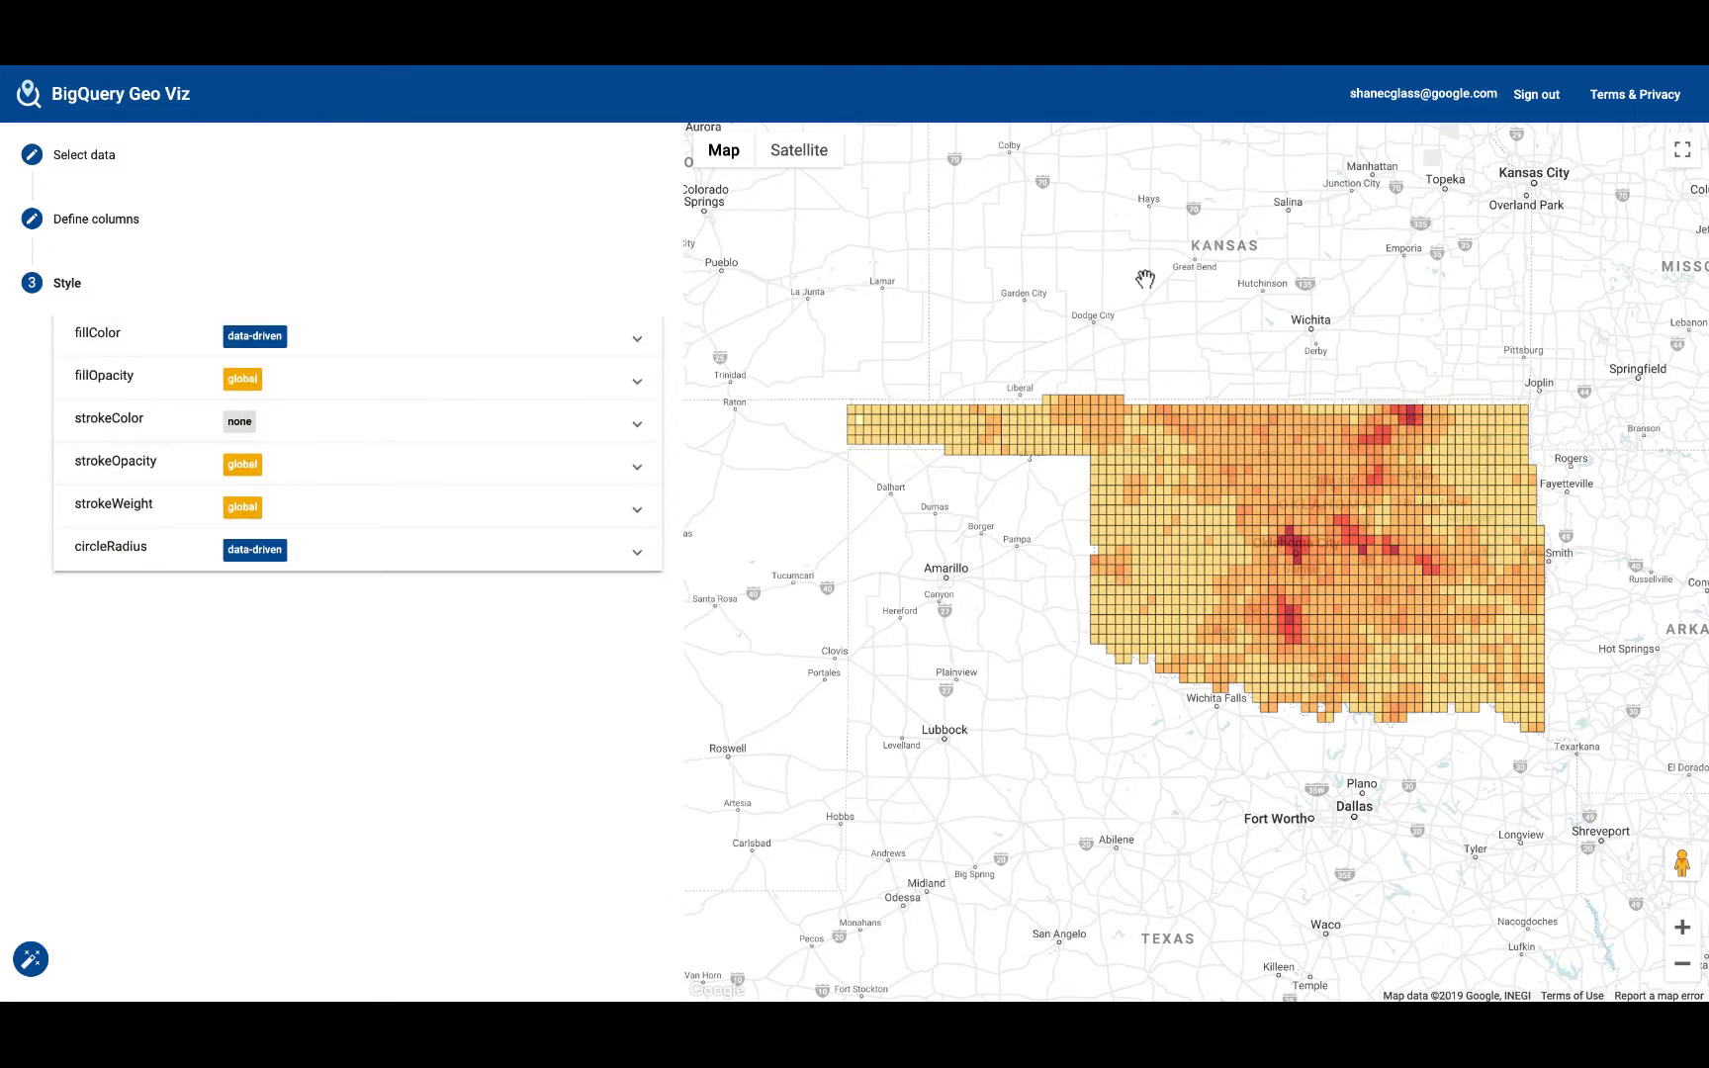
# Step: View the Oklahoma lightning tile map in full screen and examine the areas with the darkest tiles
pyautogui.click(1686, 154)
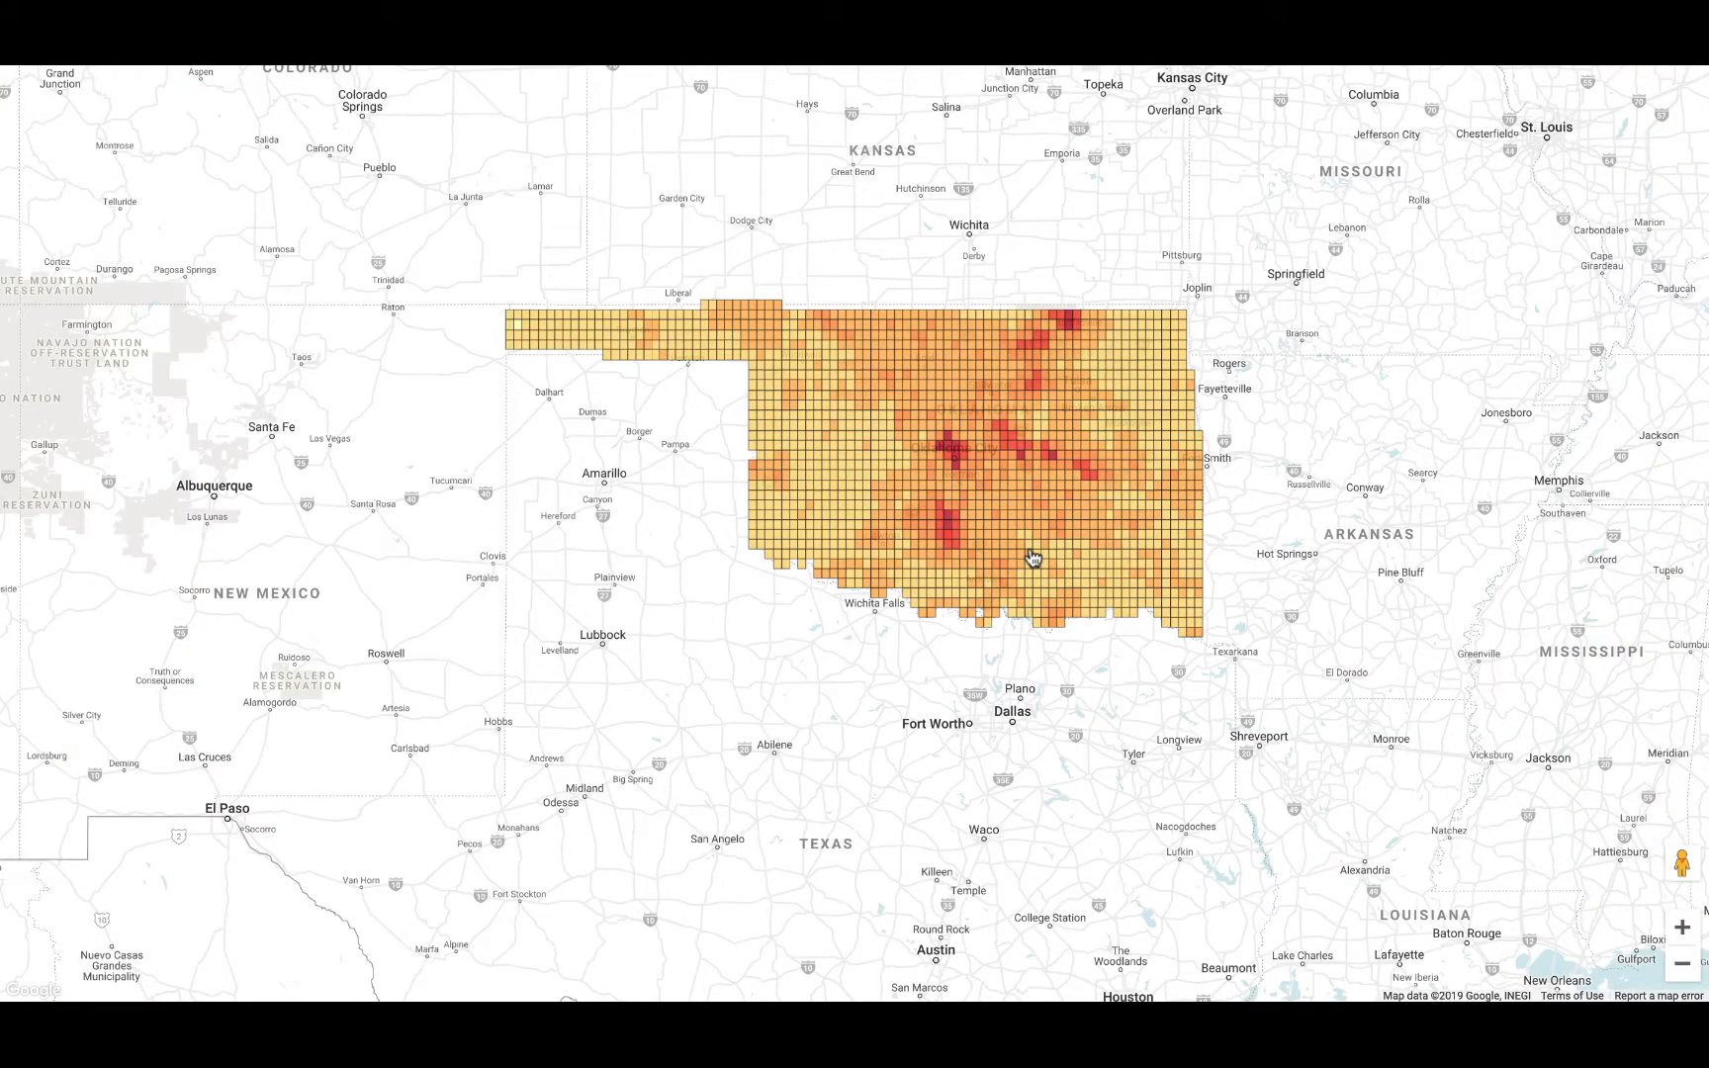
pyautogui.click(1683, 928)
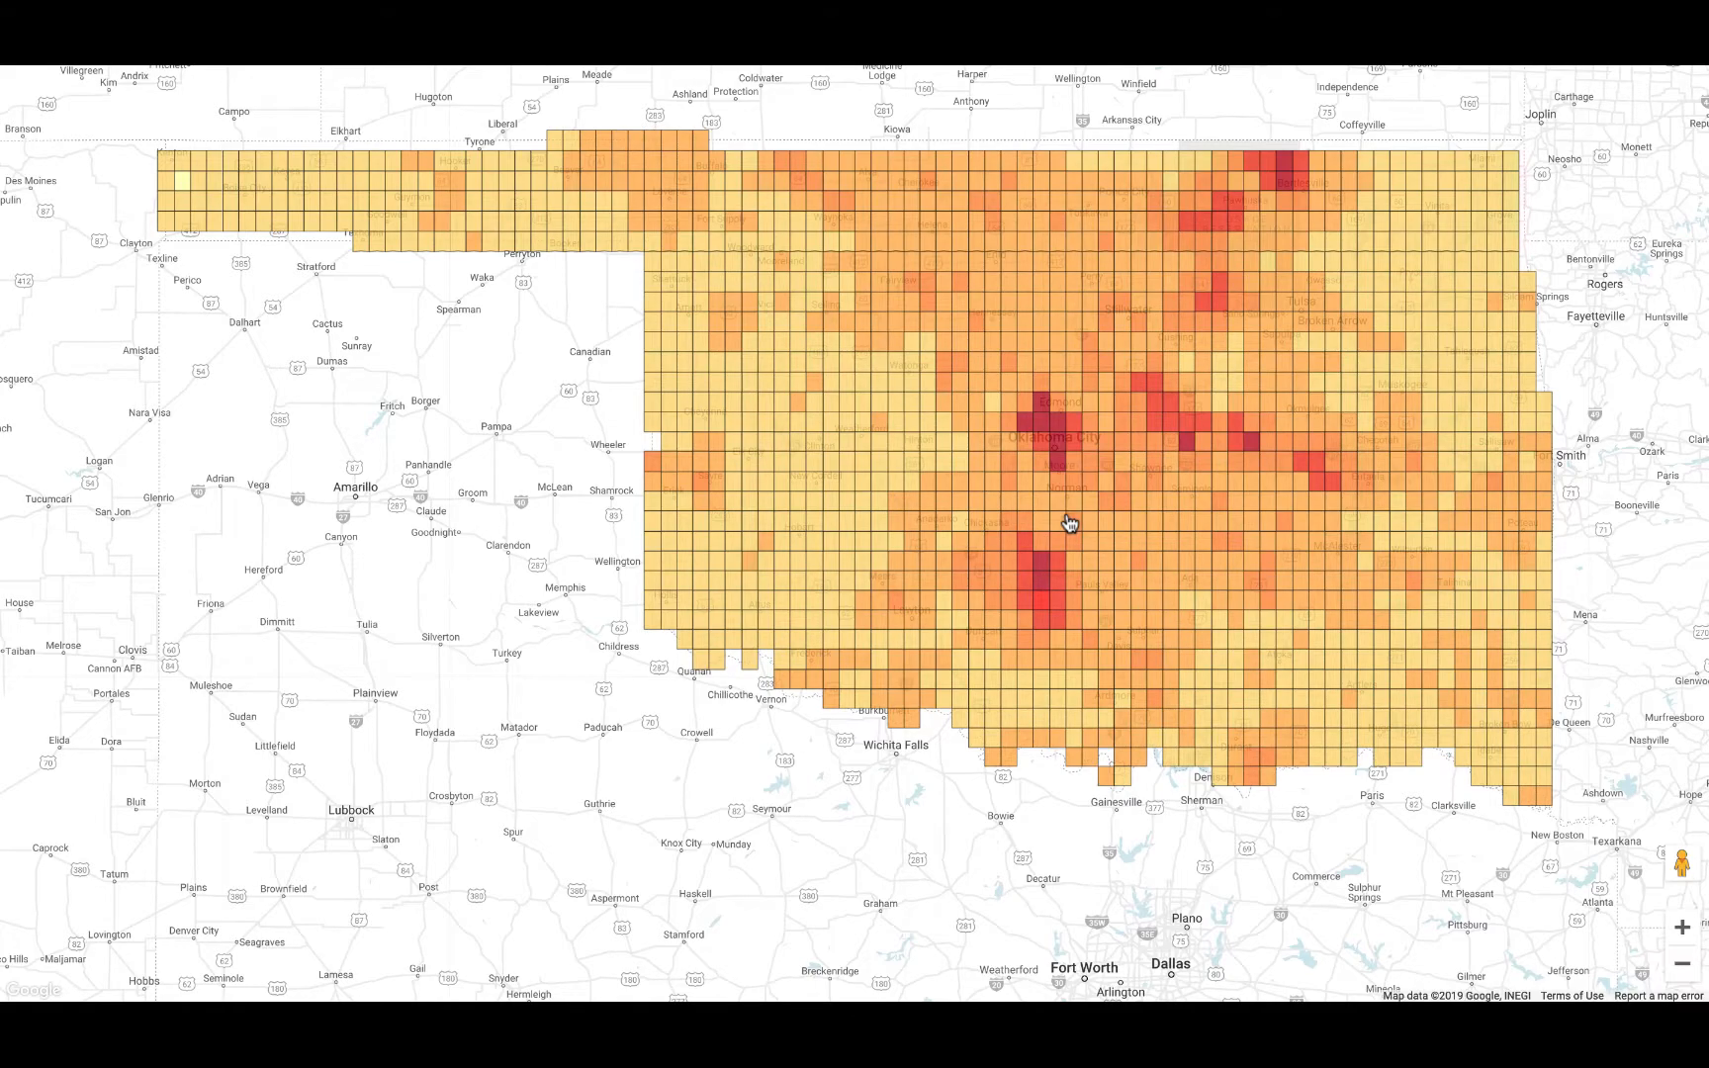
pyautogui.press('Escape')
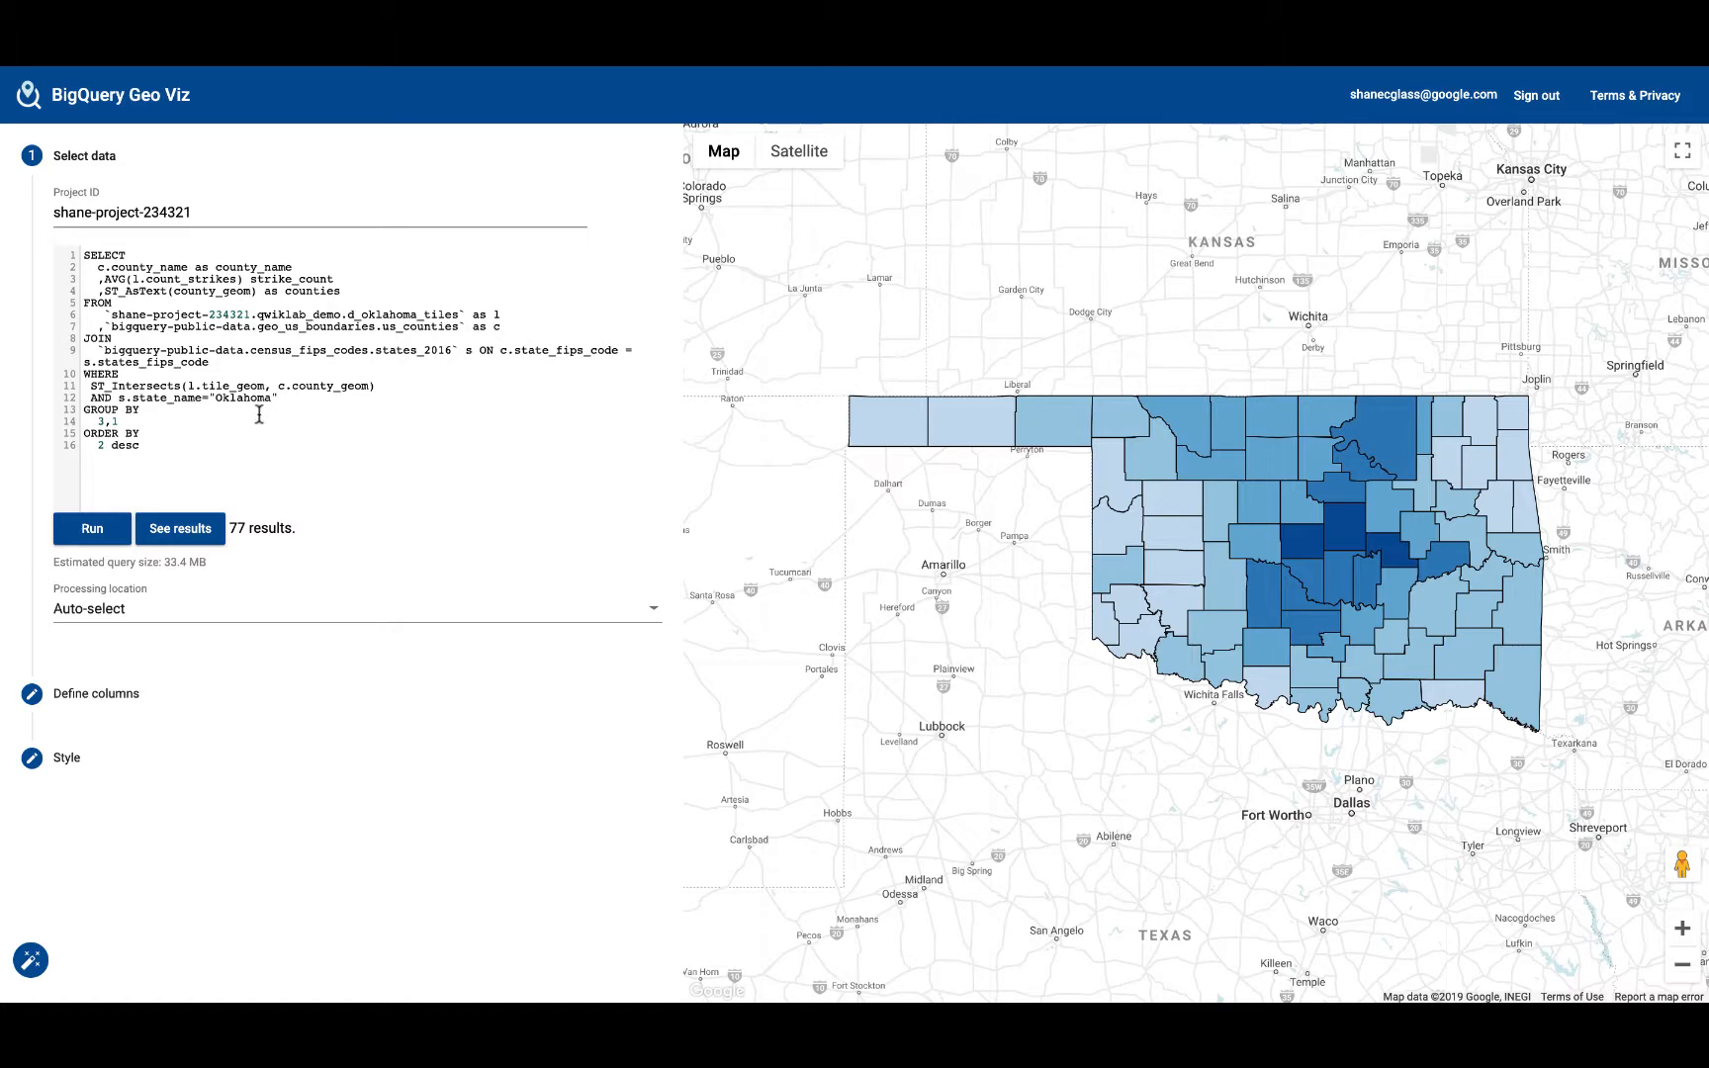
# Step: Review the county query's result rows and its fillColor style settings
pyautogui.click(202, 539)
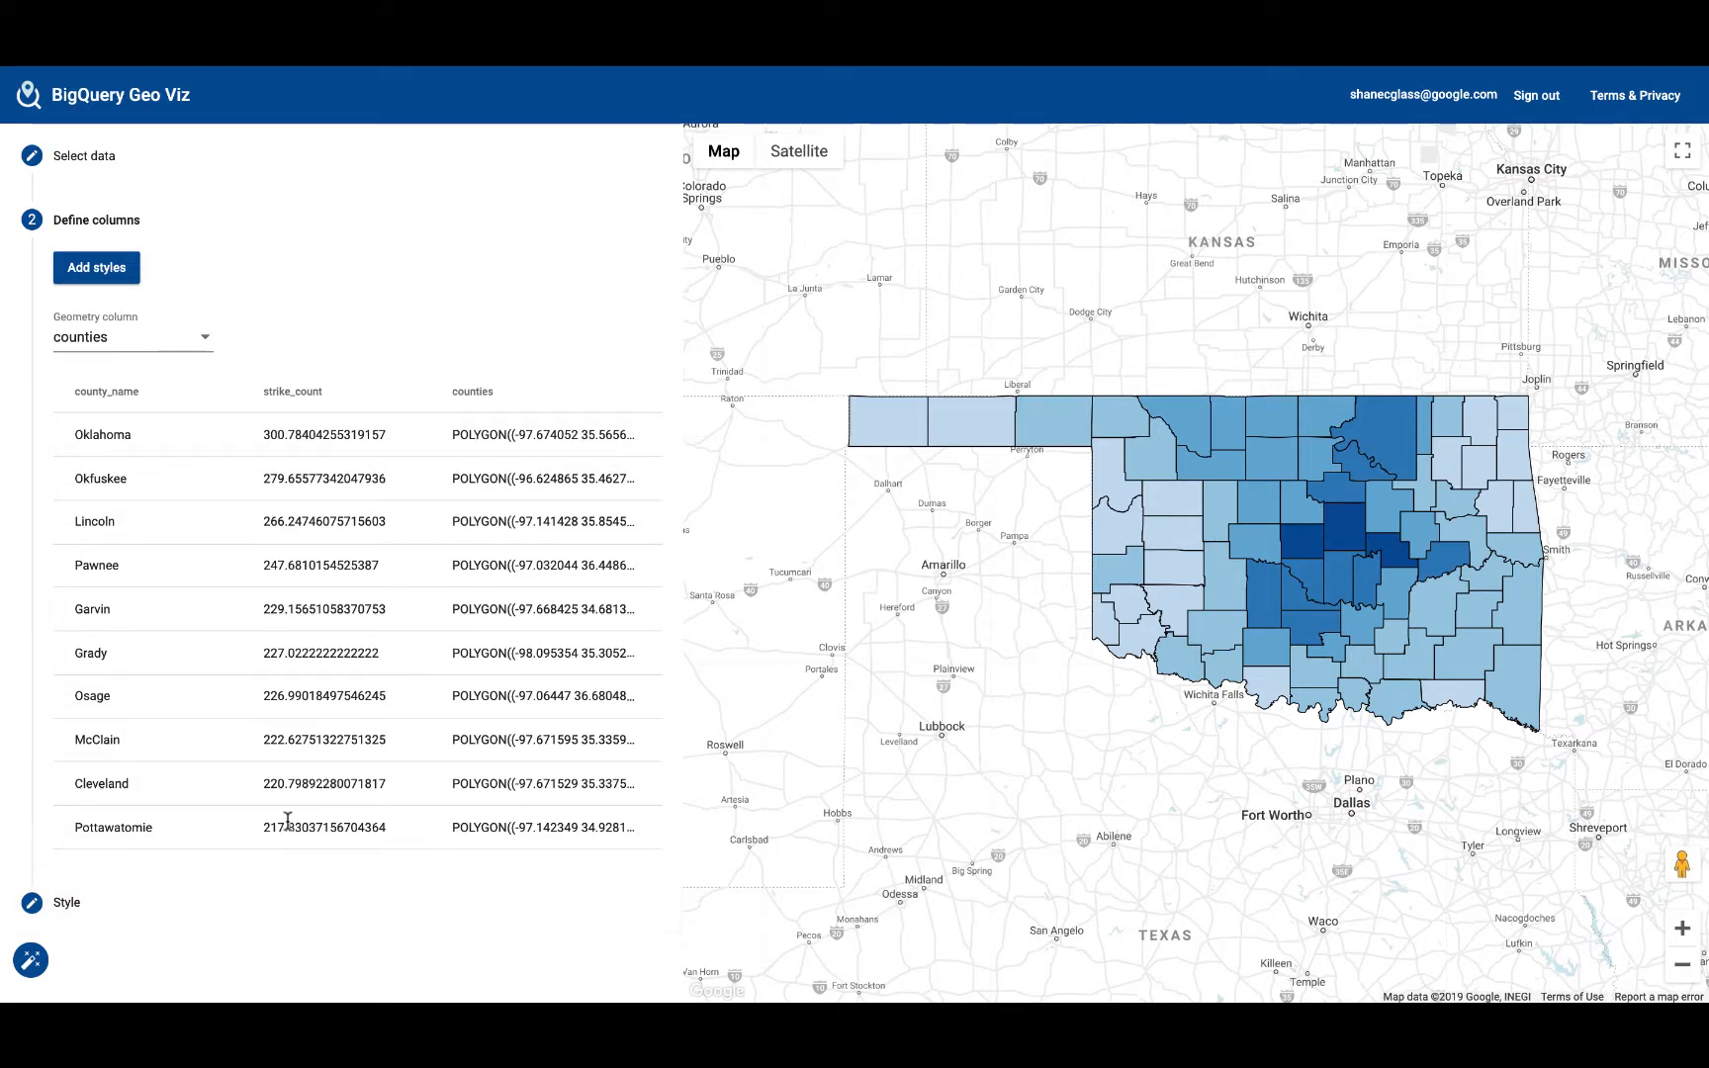
pyautogui.click(197, 896)
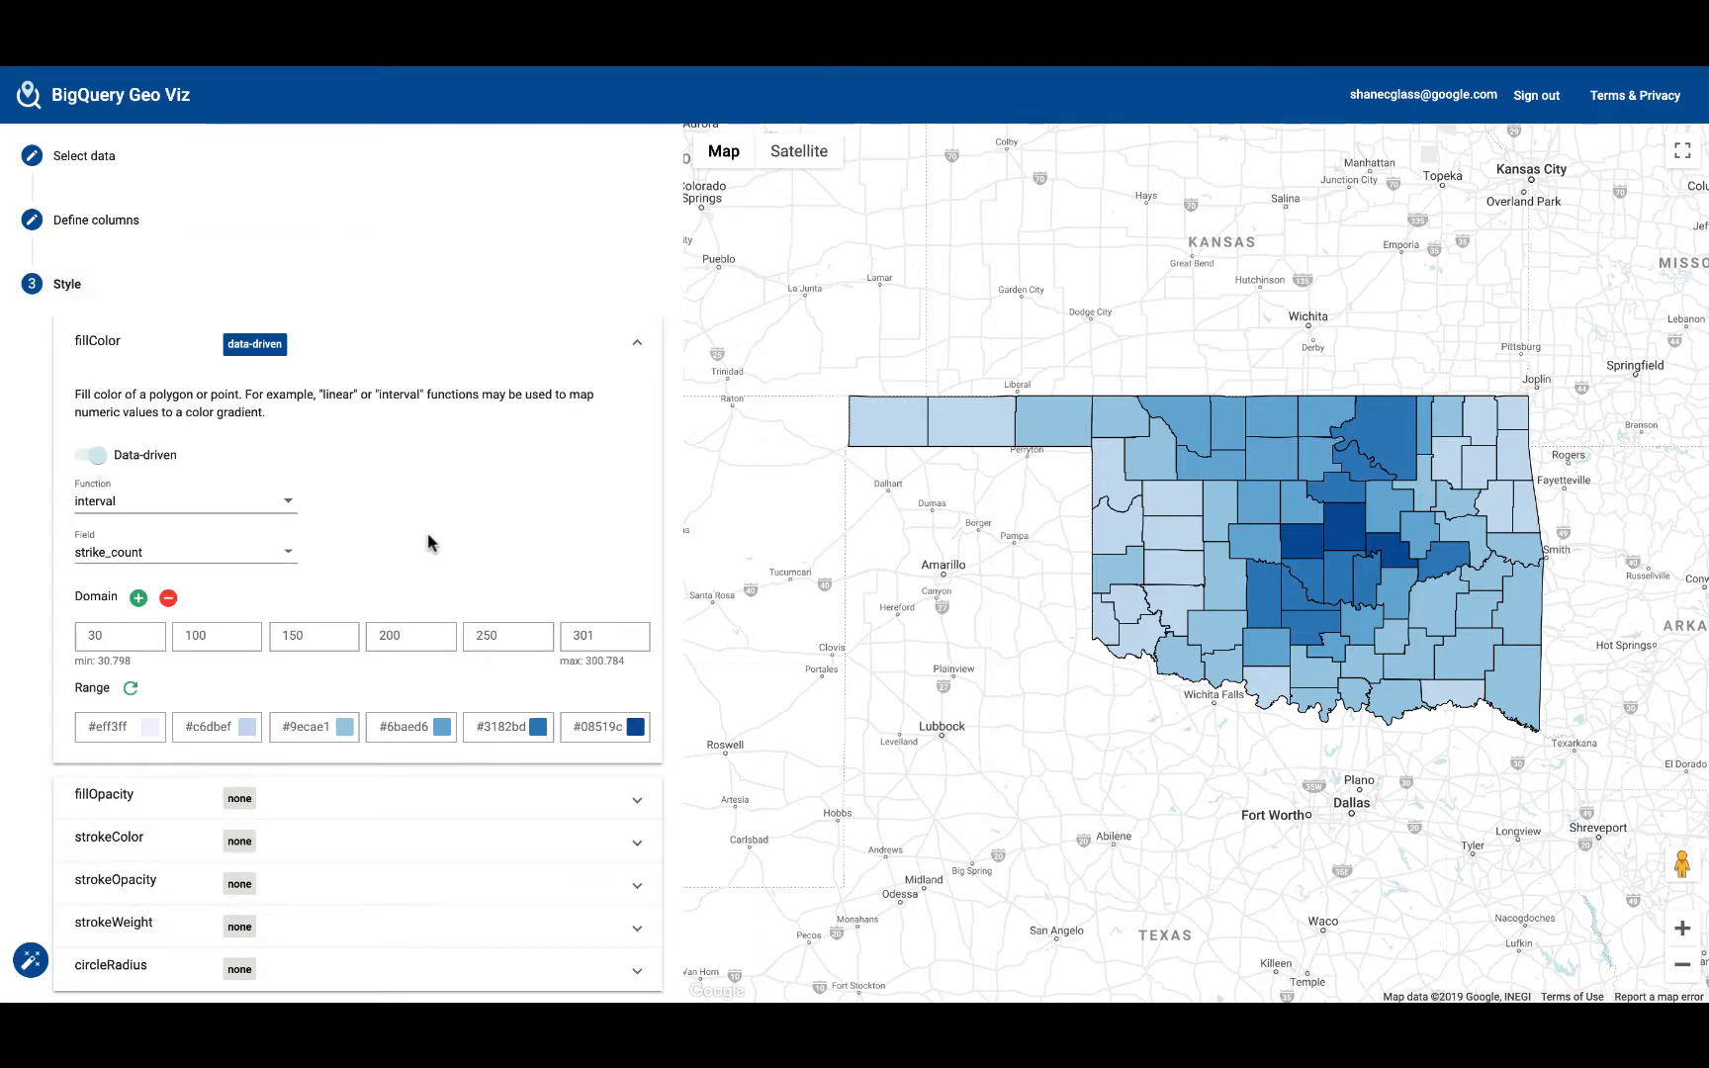
pyautogui.click(640, 343)
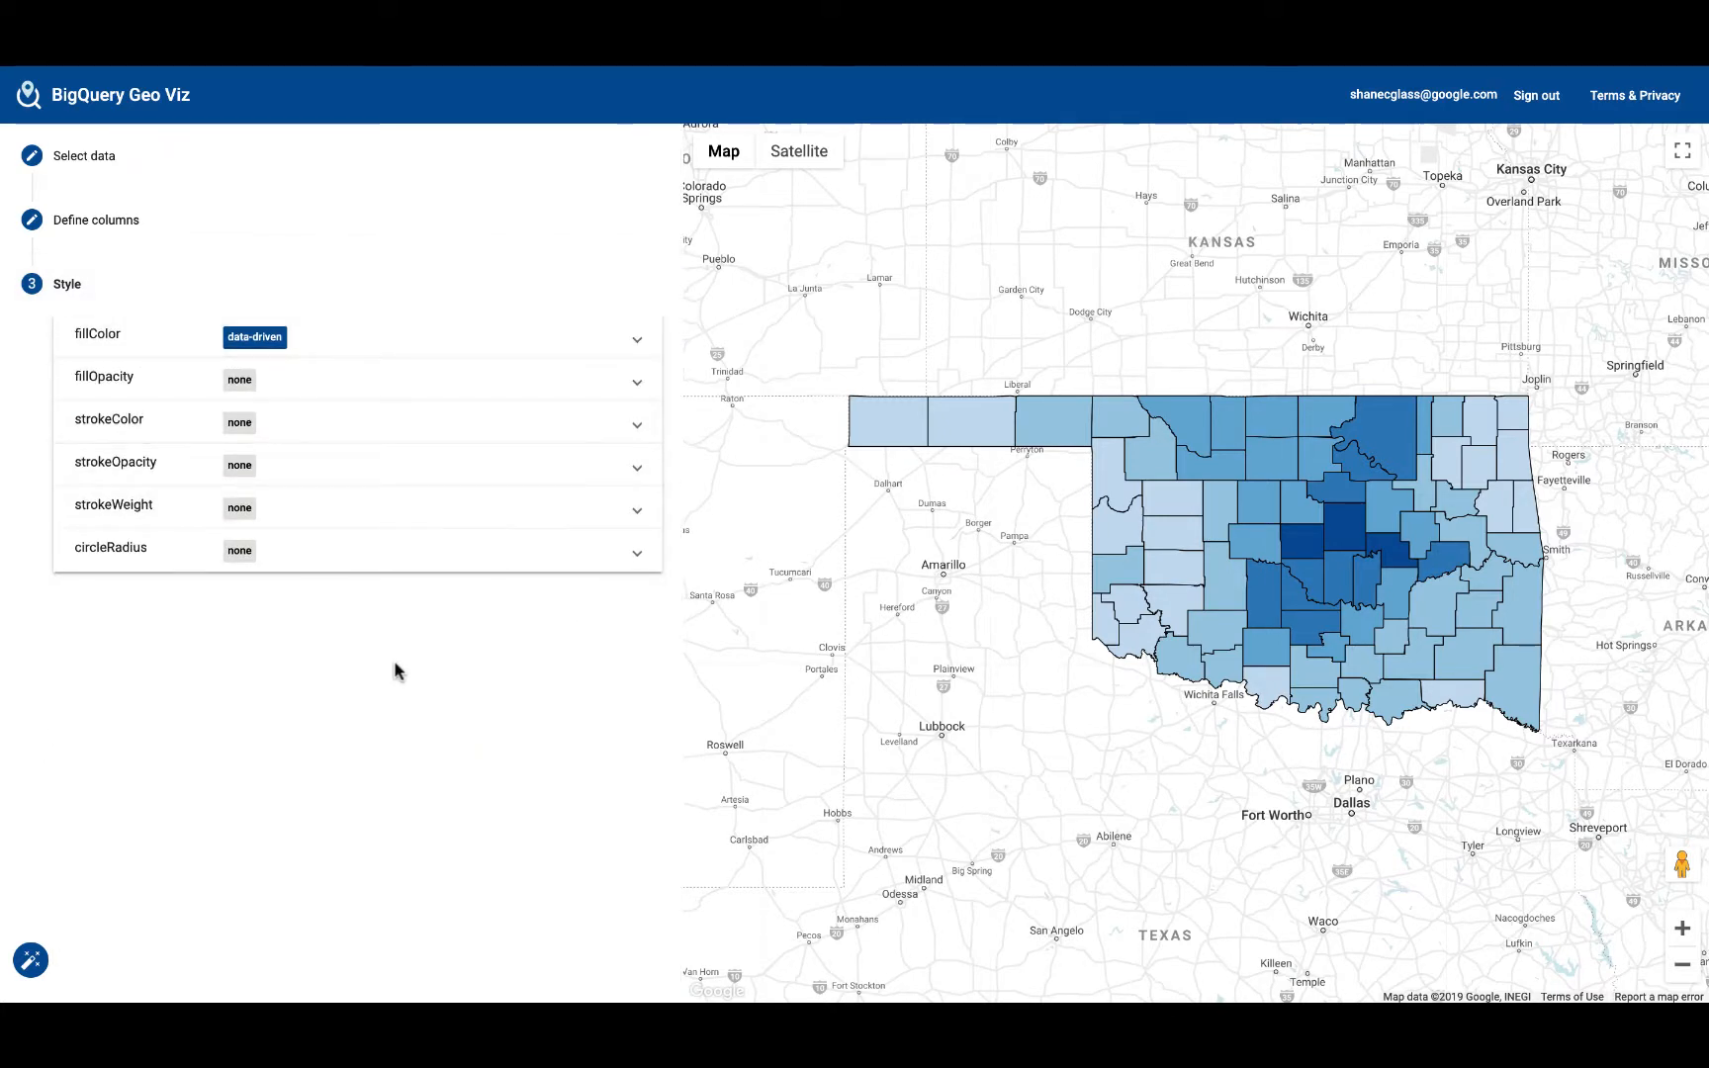
# Step: Inspect the average strike counts of Lincoln, Oklahoma and Okfuskee counties on the full-screen map
pyautogui.click(1680, 162)
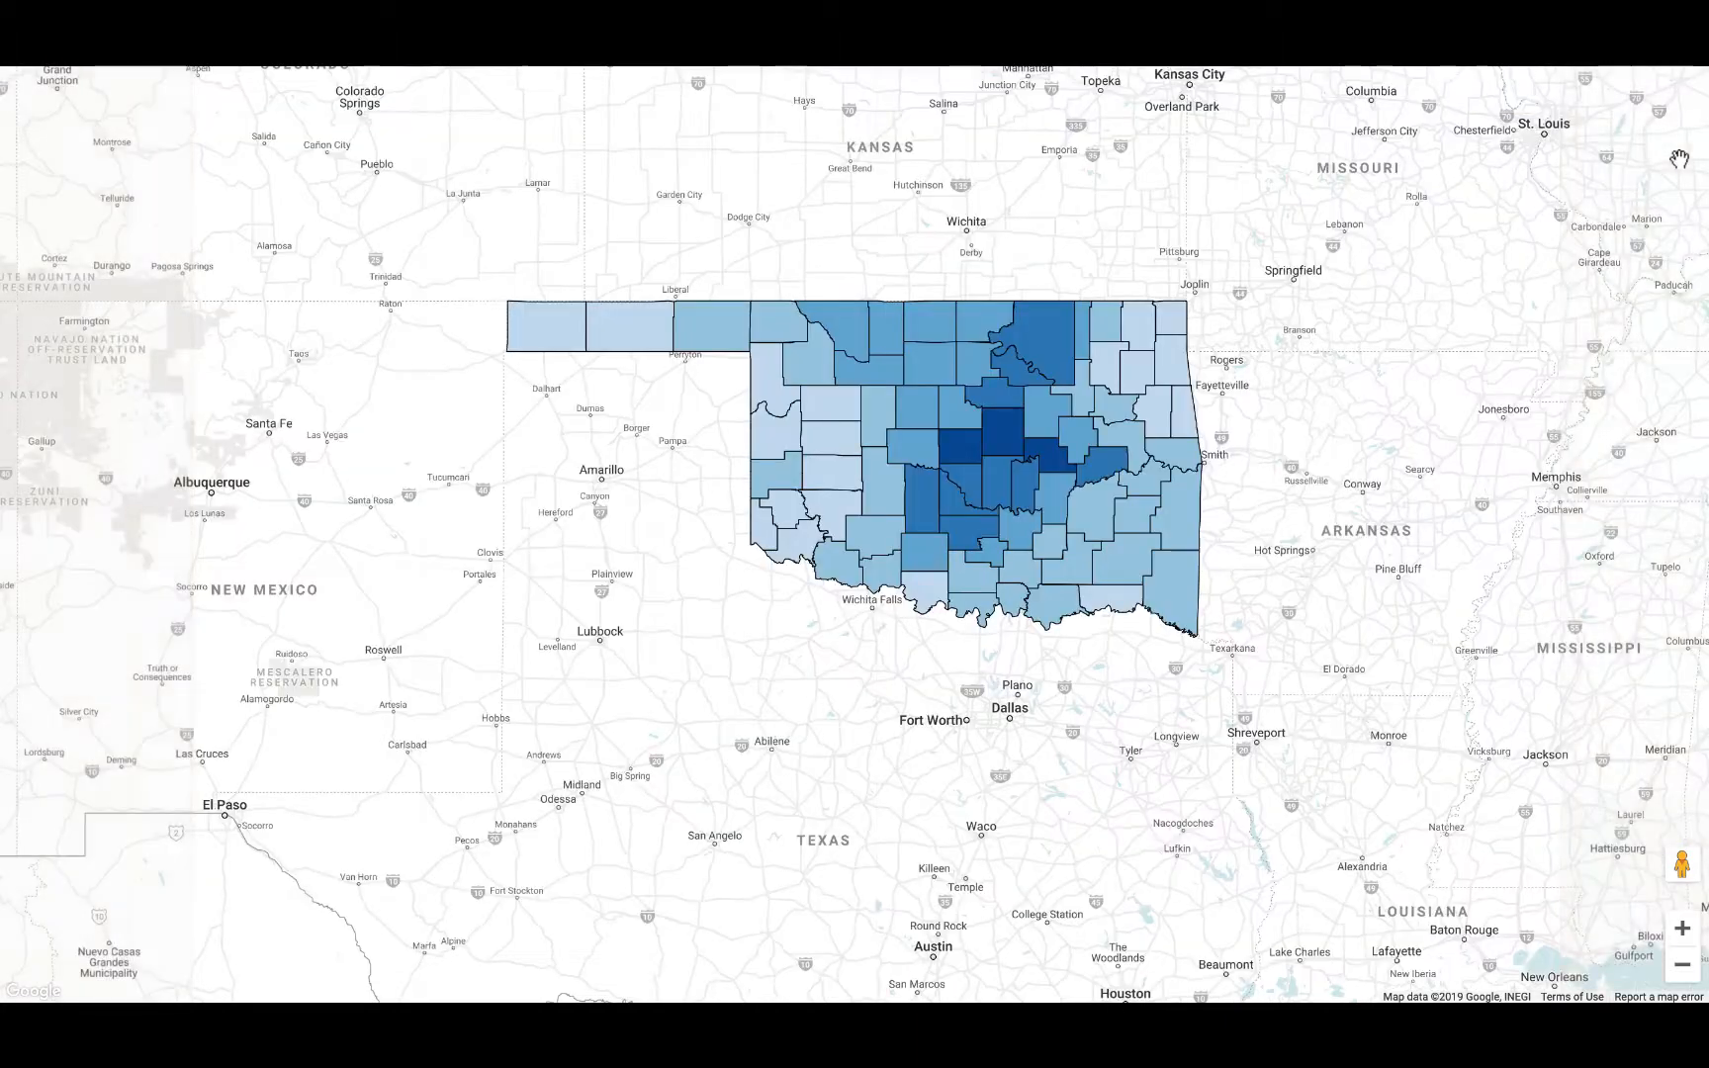
pyautogui.click(1001, 432)
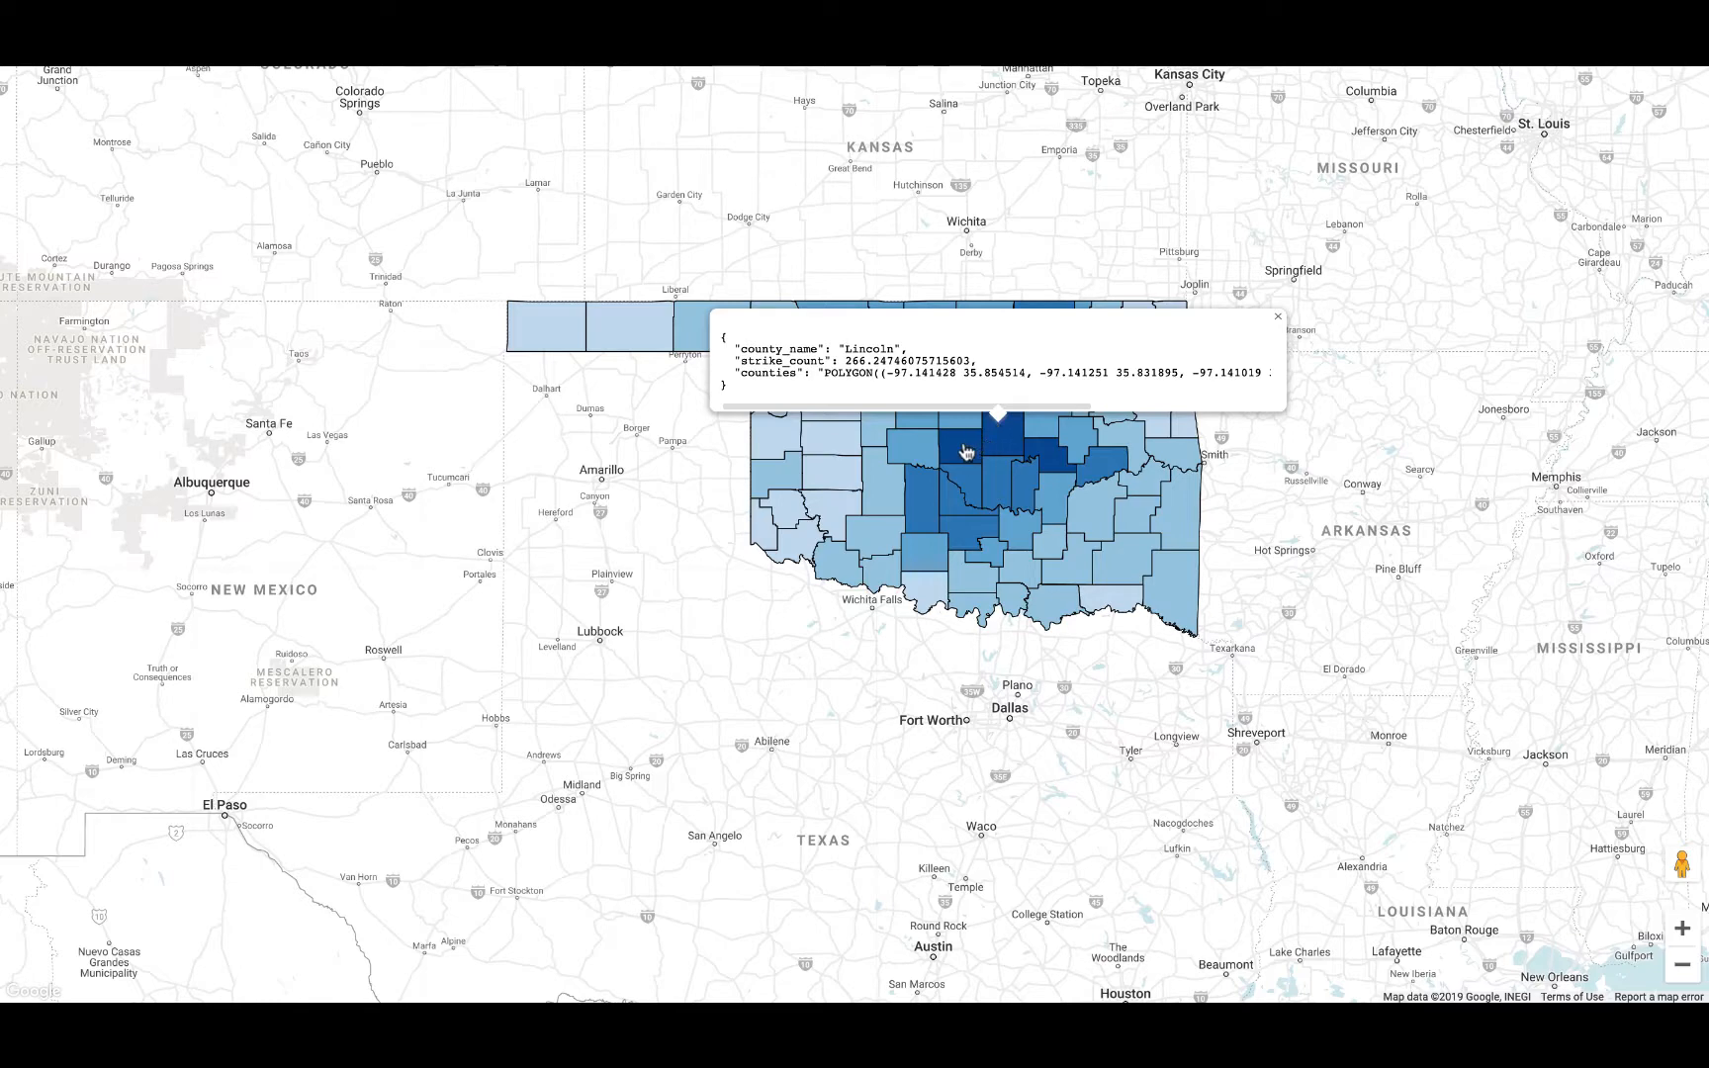
pyautogui.click(967, 451)
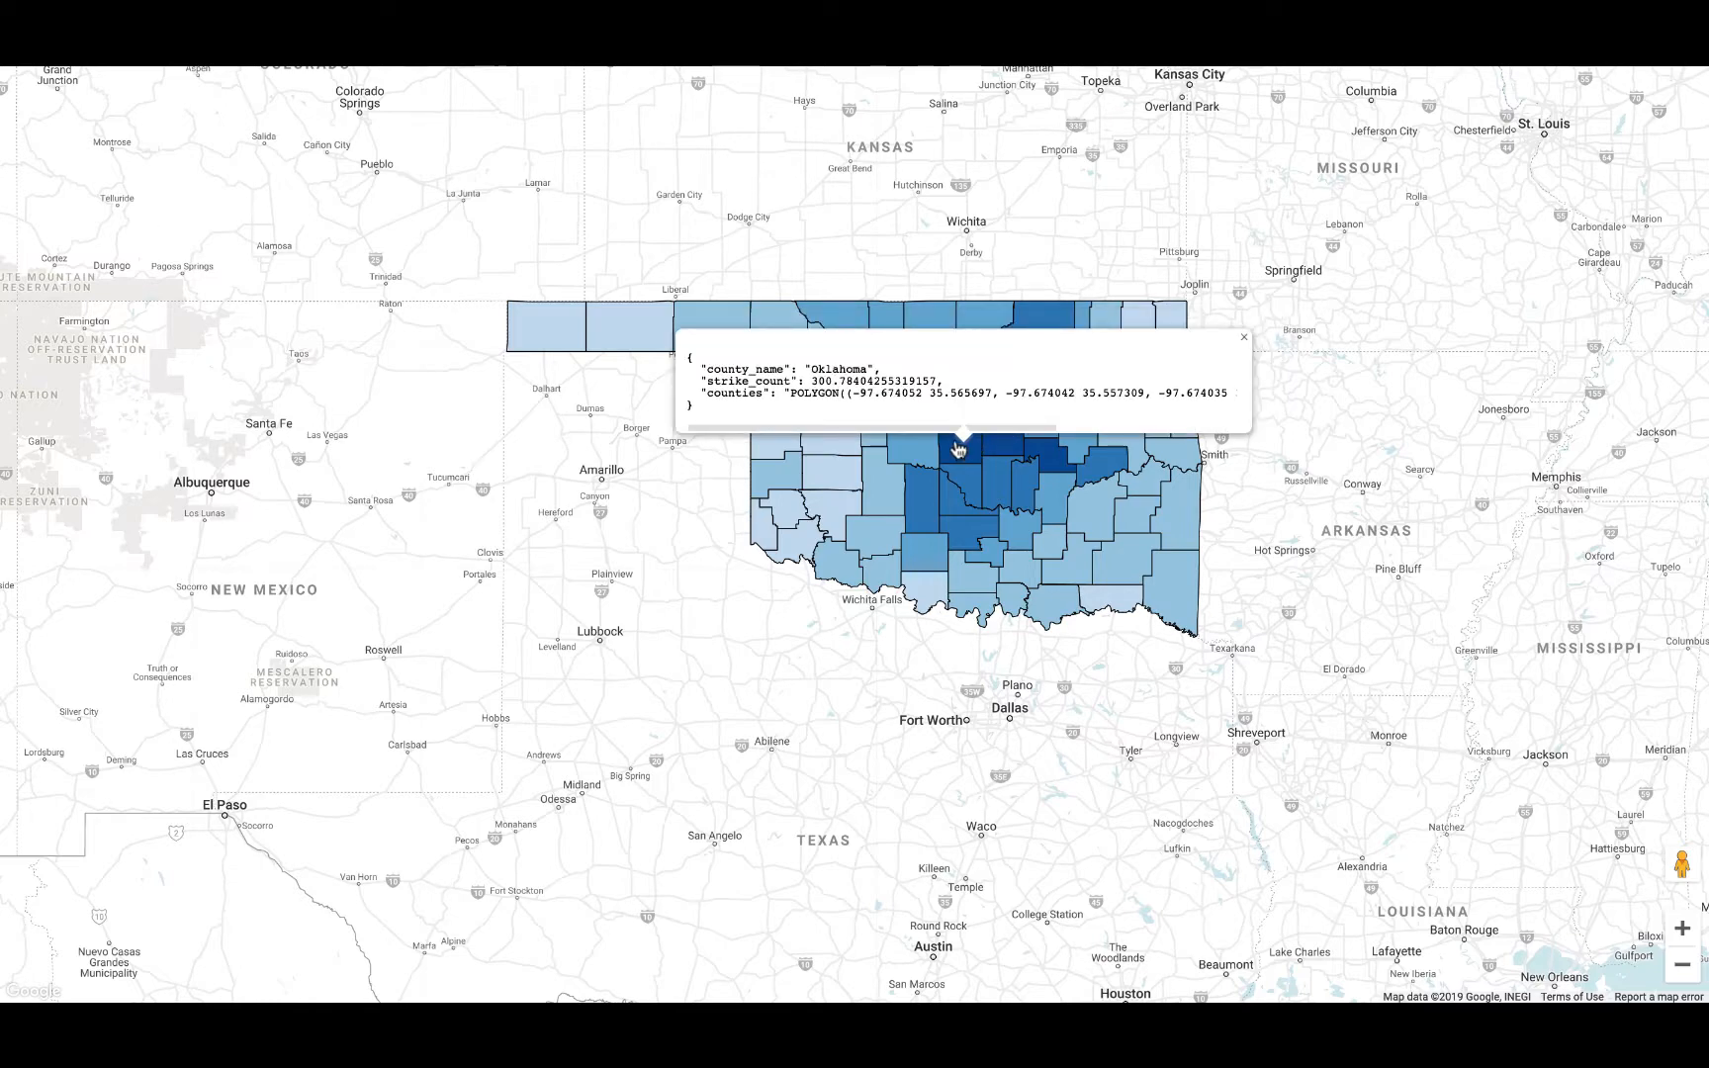
pyautogui.click(1053, 467)
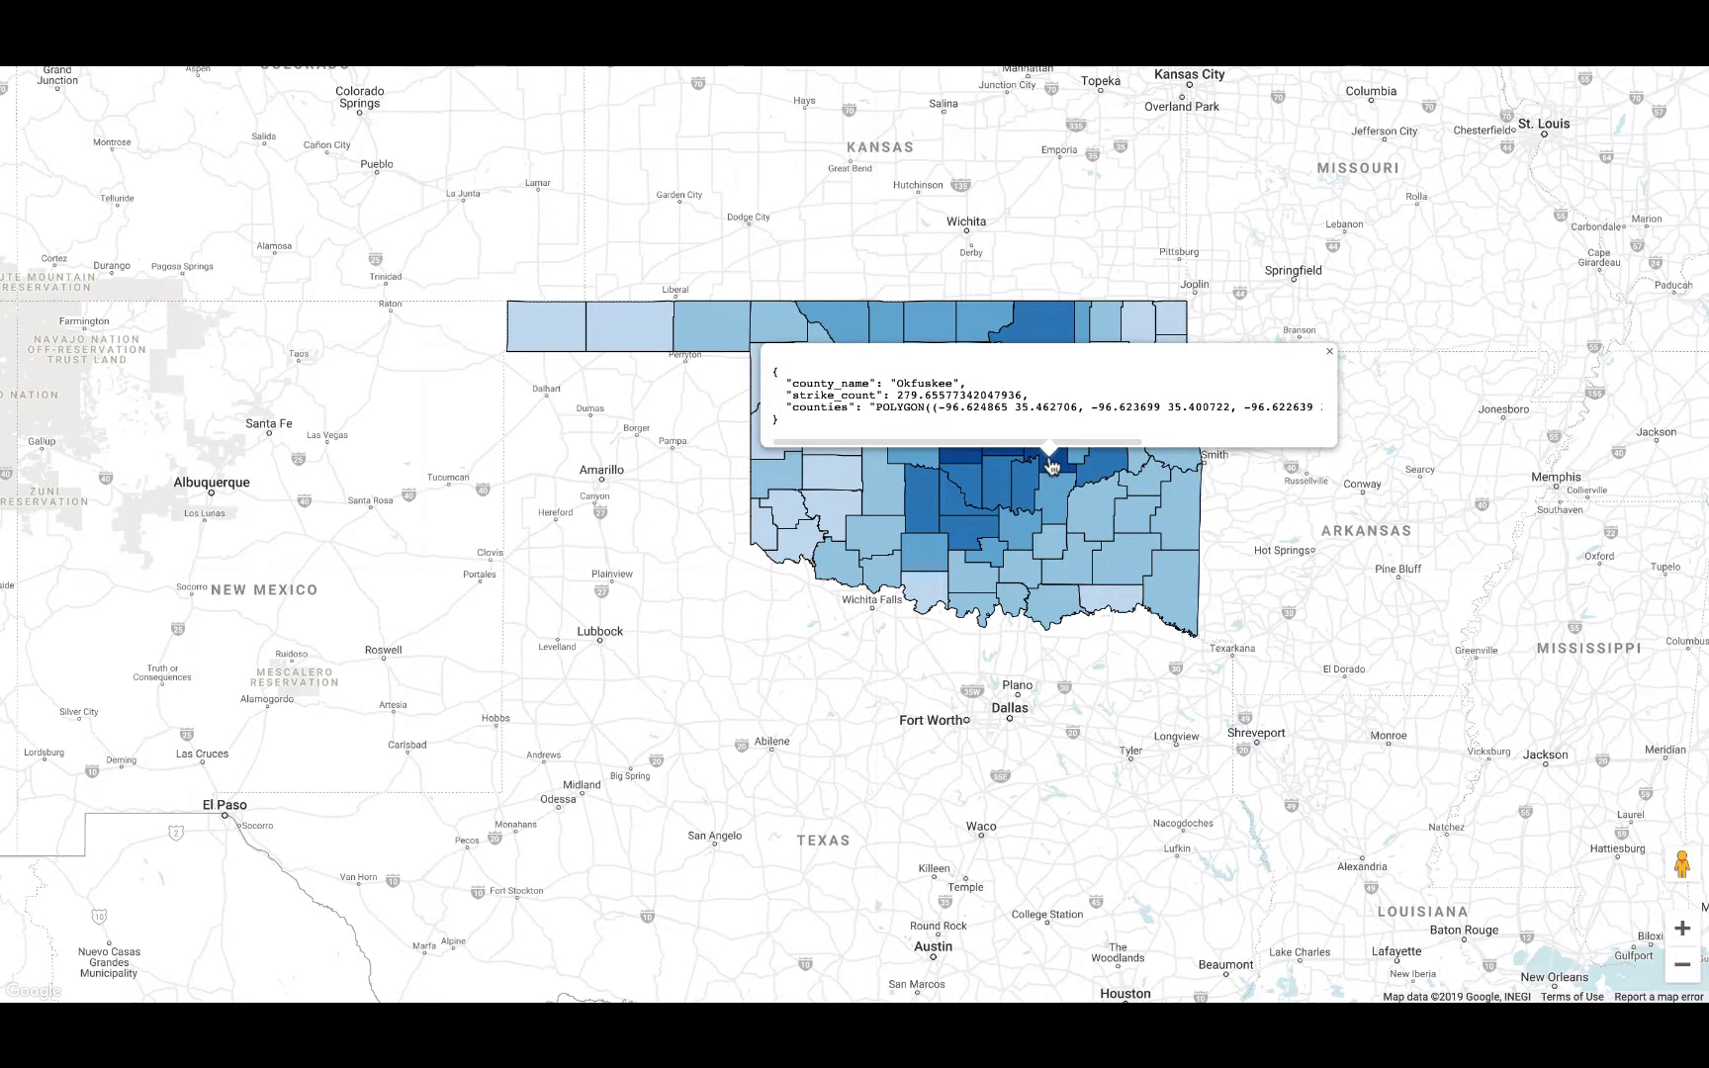
pyautogui.click(963, 462)
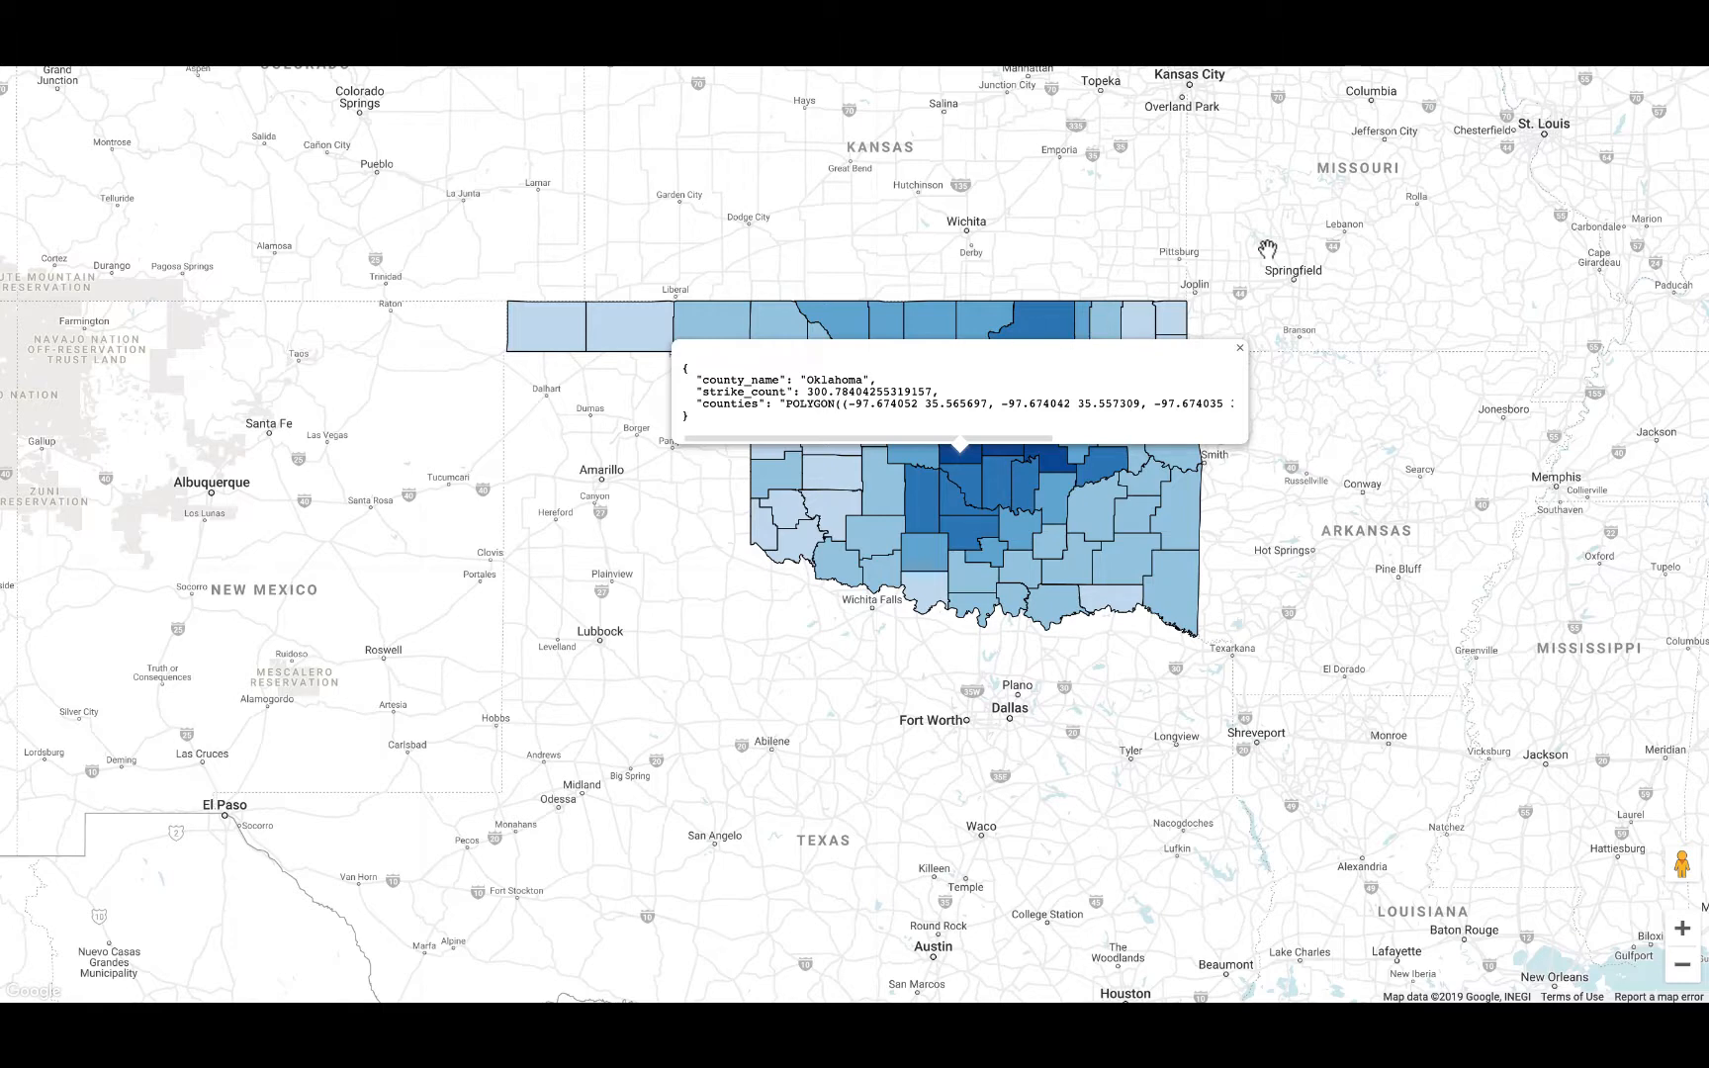
pyautogui.click(1239, 348)
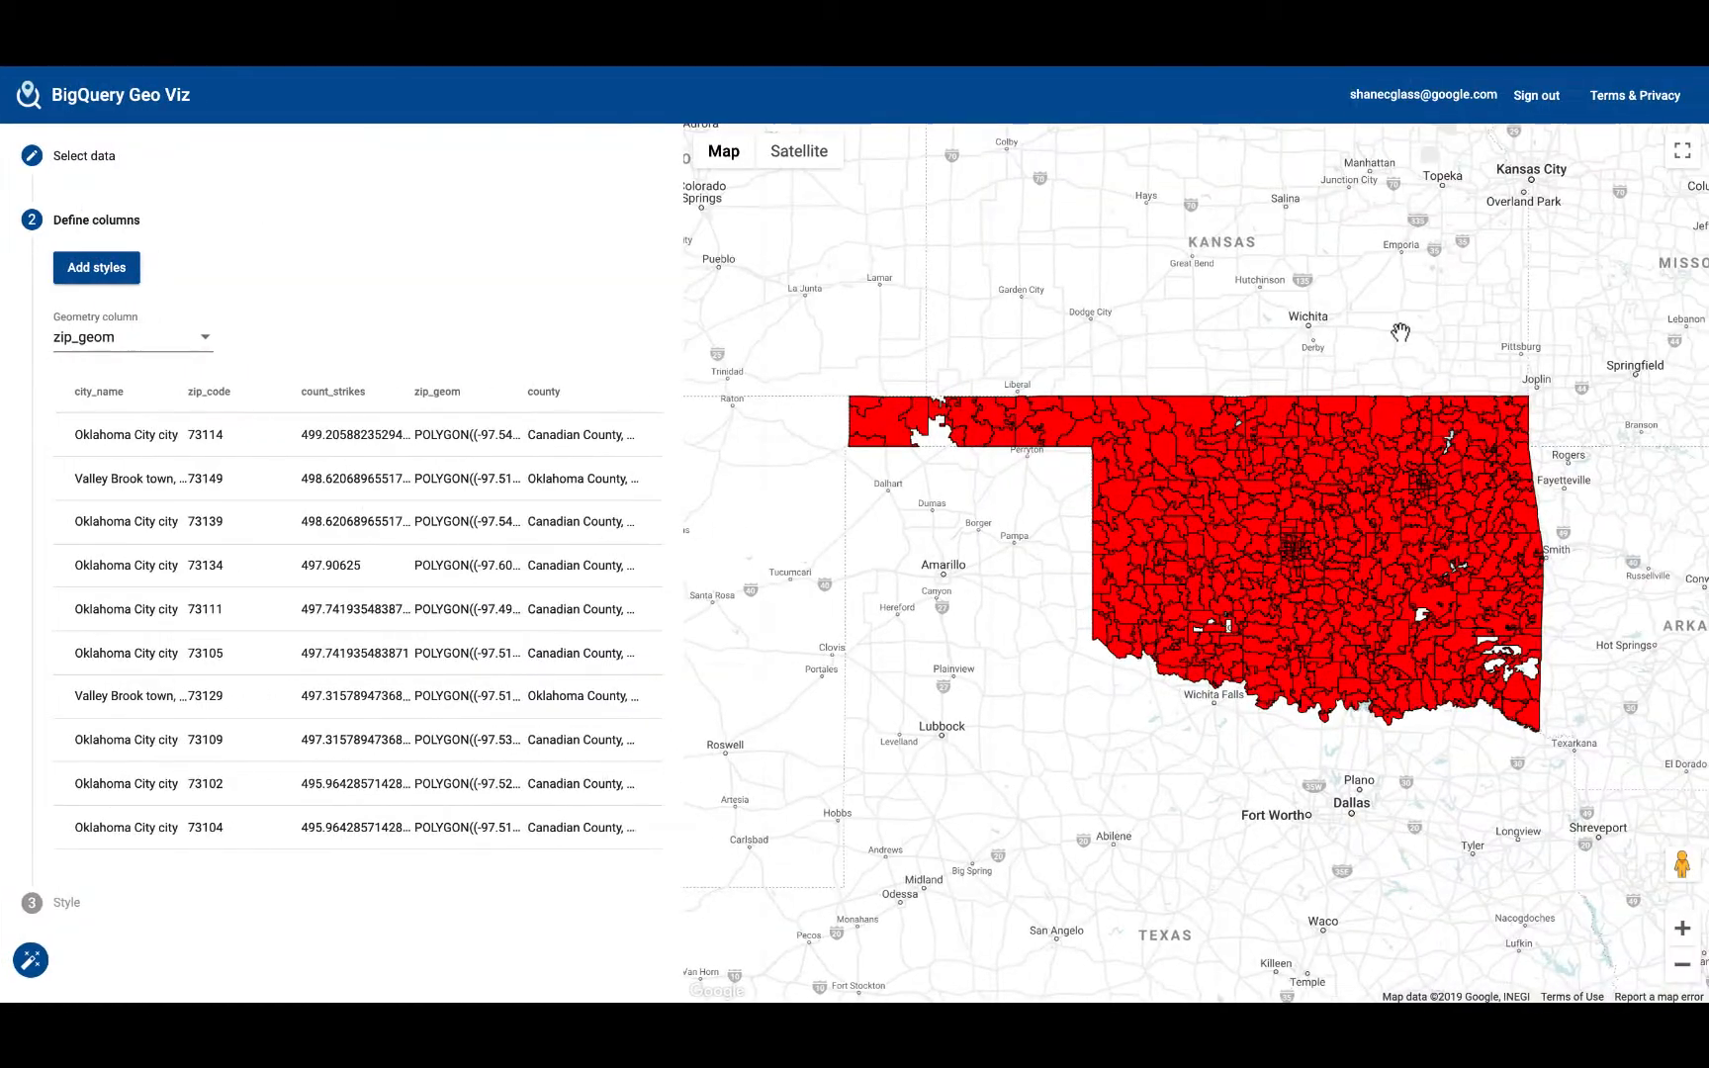
# Step: Show the zip code query's results and make fillColor data-driven with the count_strikes field and the linear function
pyautogui.click(431, 178)
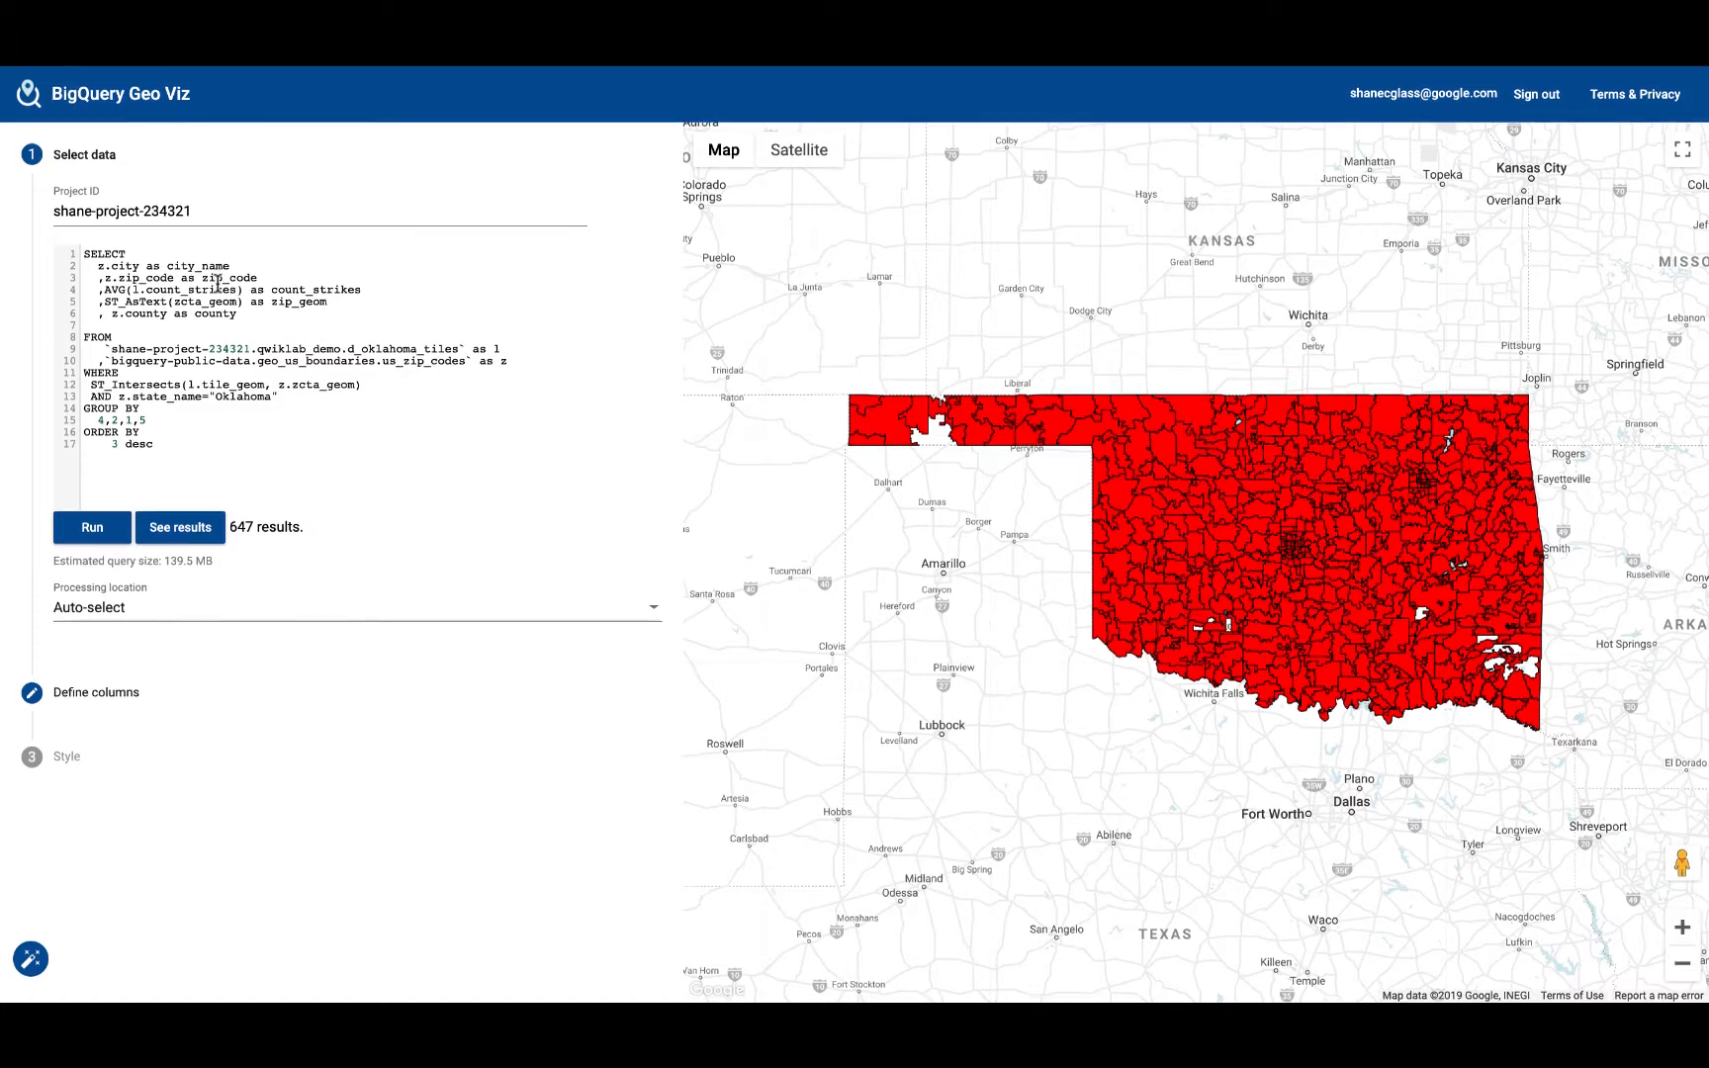
pyautogui.click(191, 538)
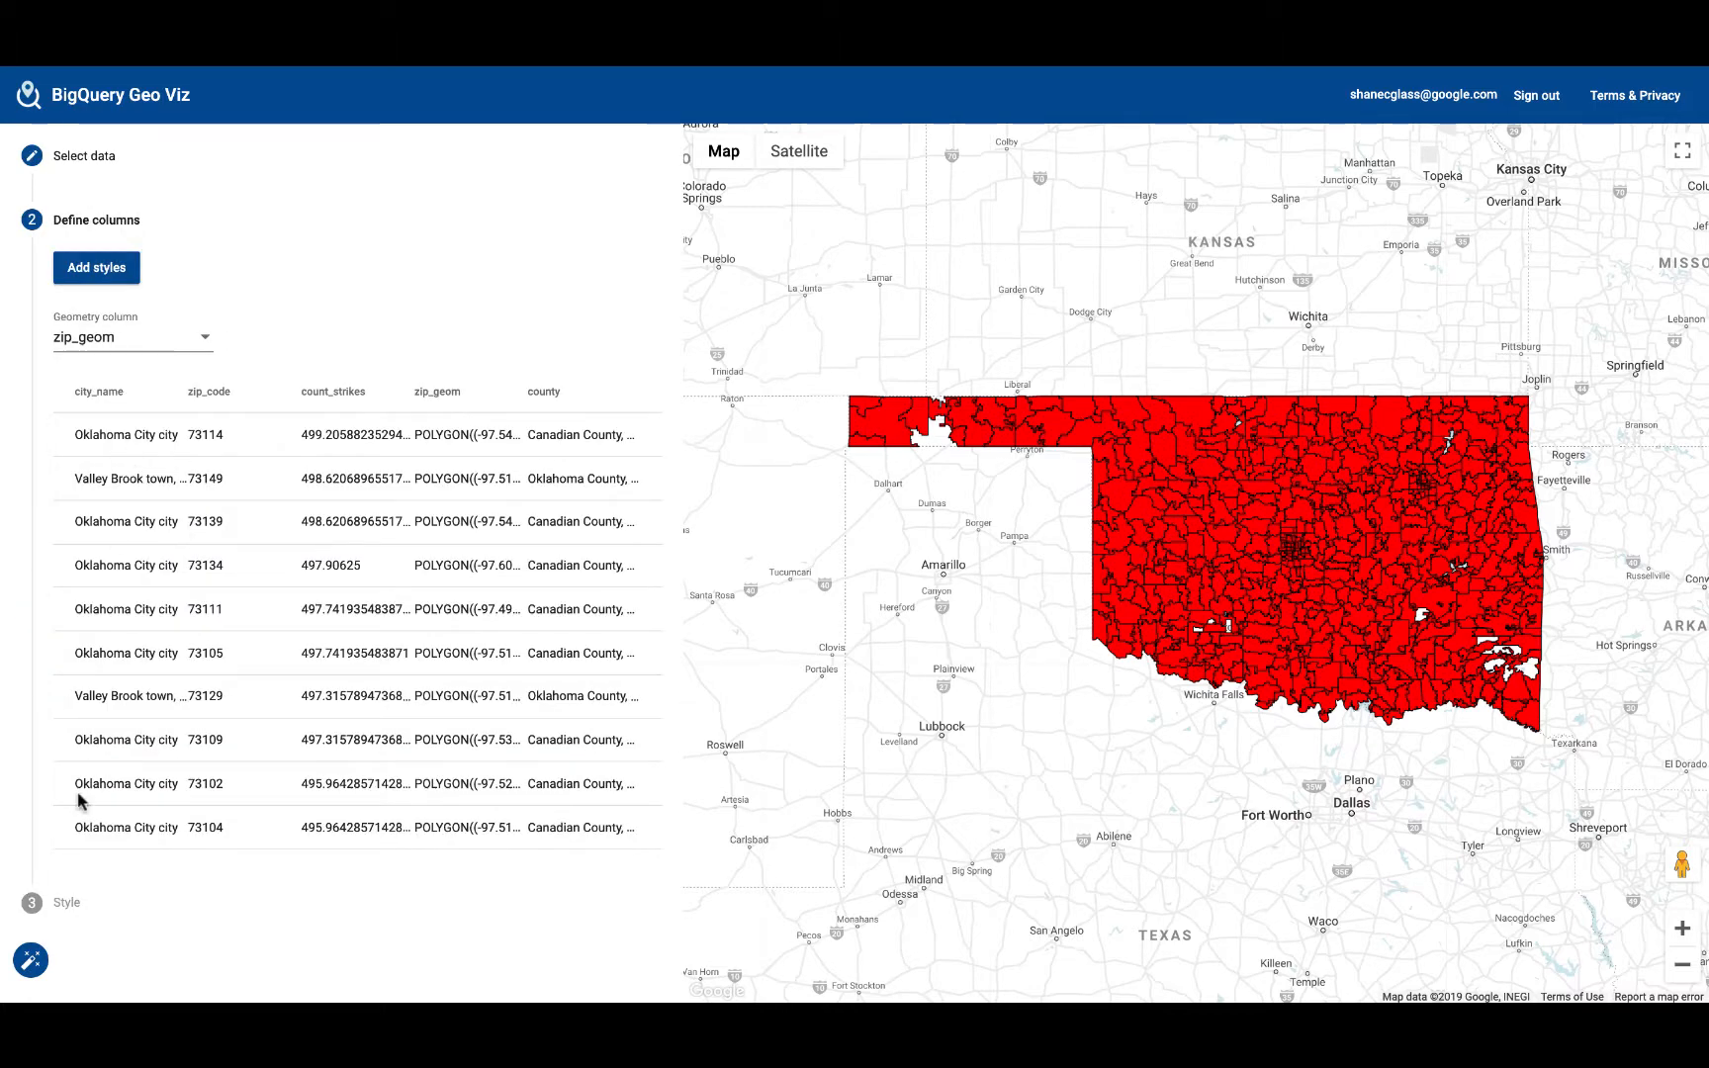
pyautogui.click(65, 901)
pyautogui.click(386, 339)
pyautogui.click(154, 461)
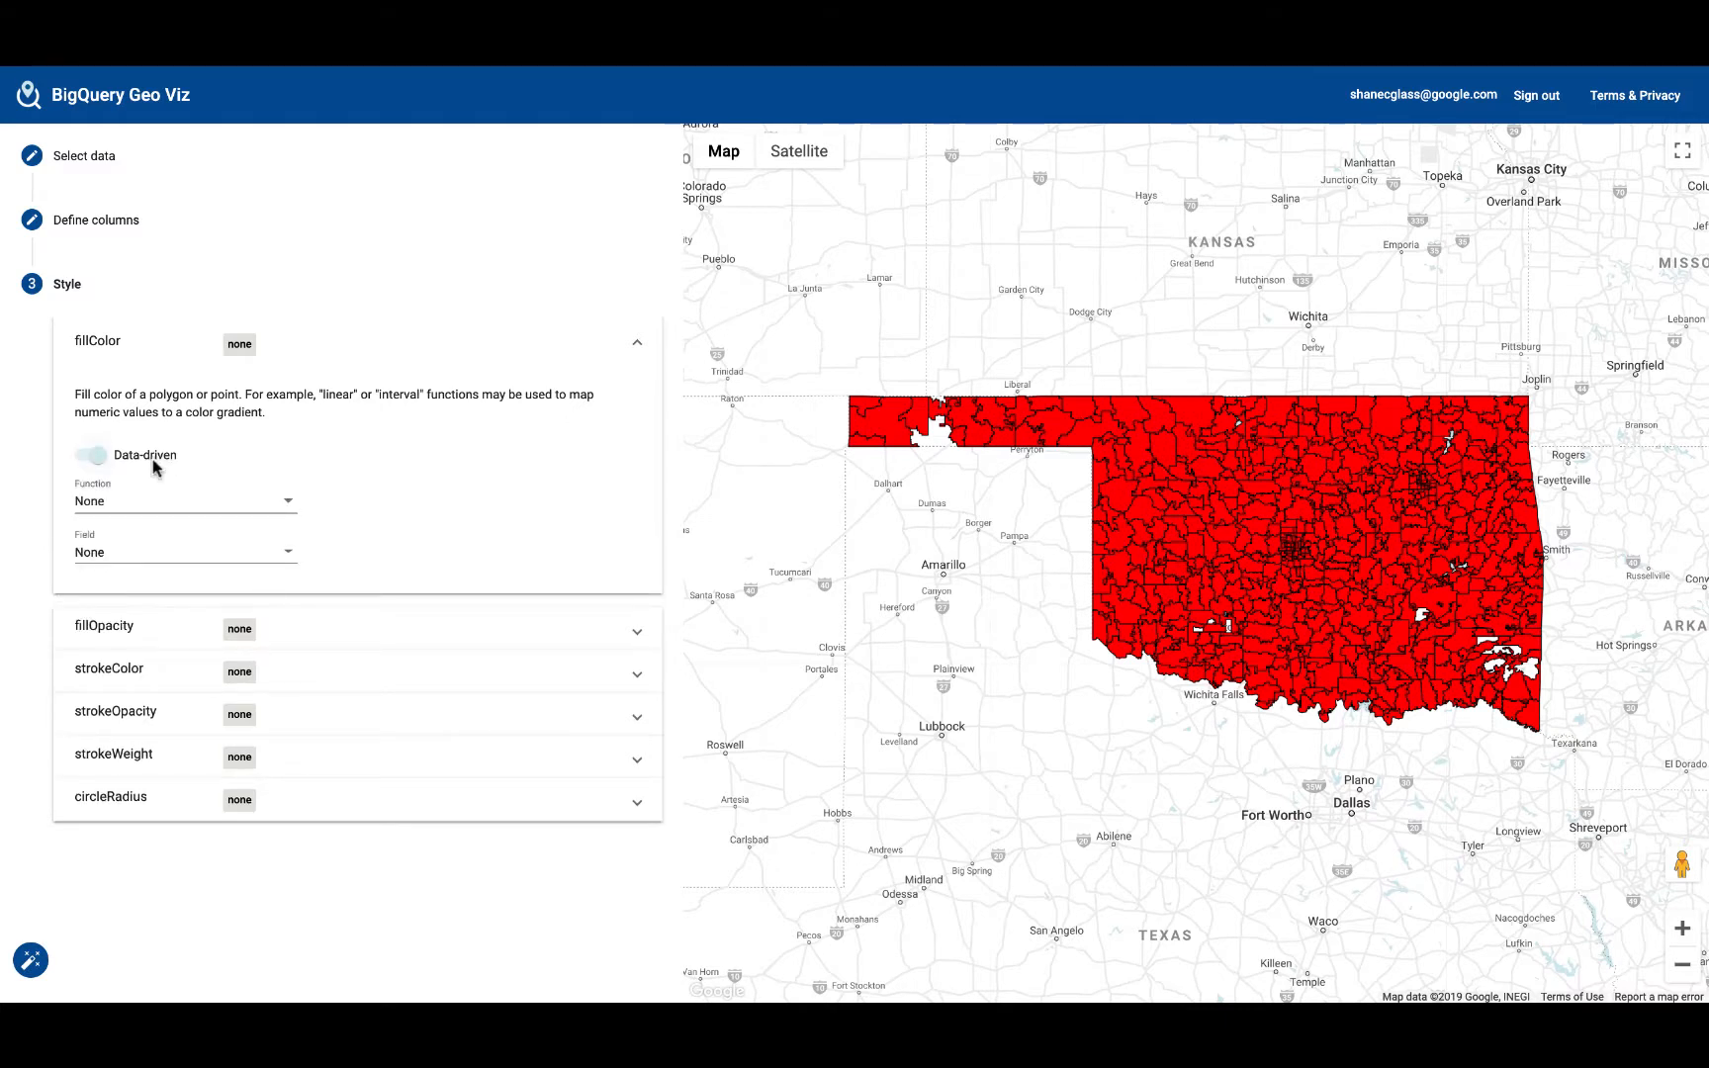
pyautogui.click(138, 554)
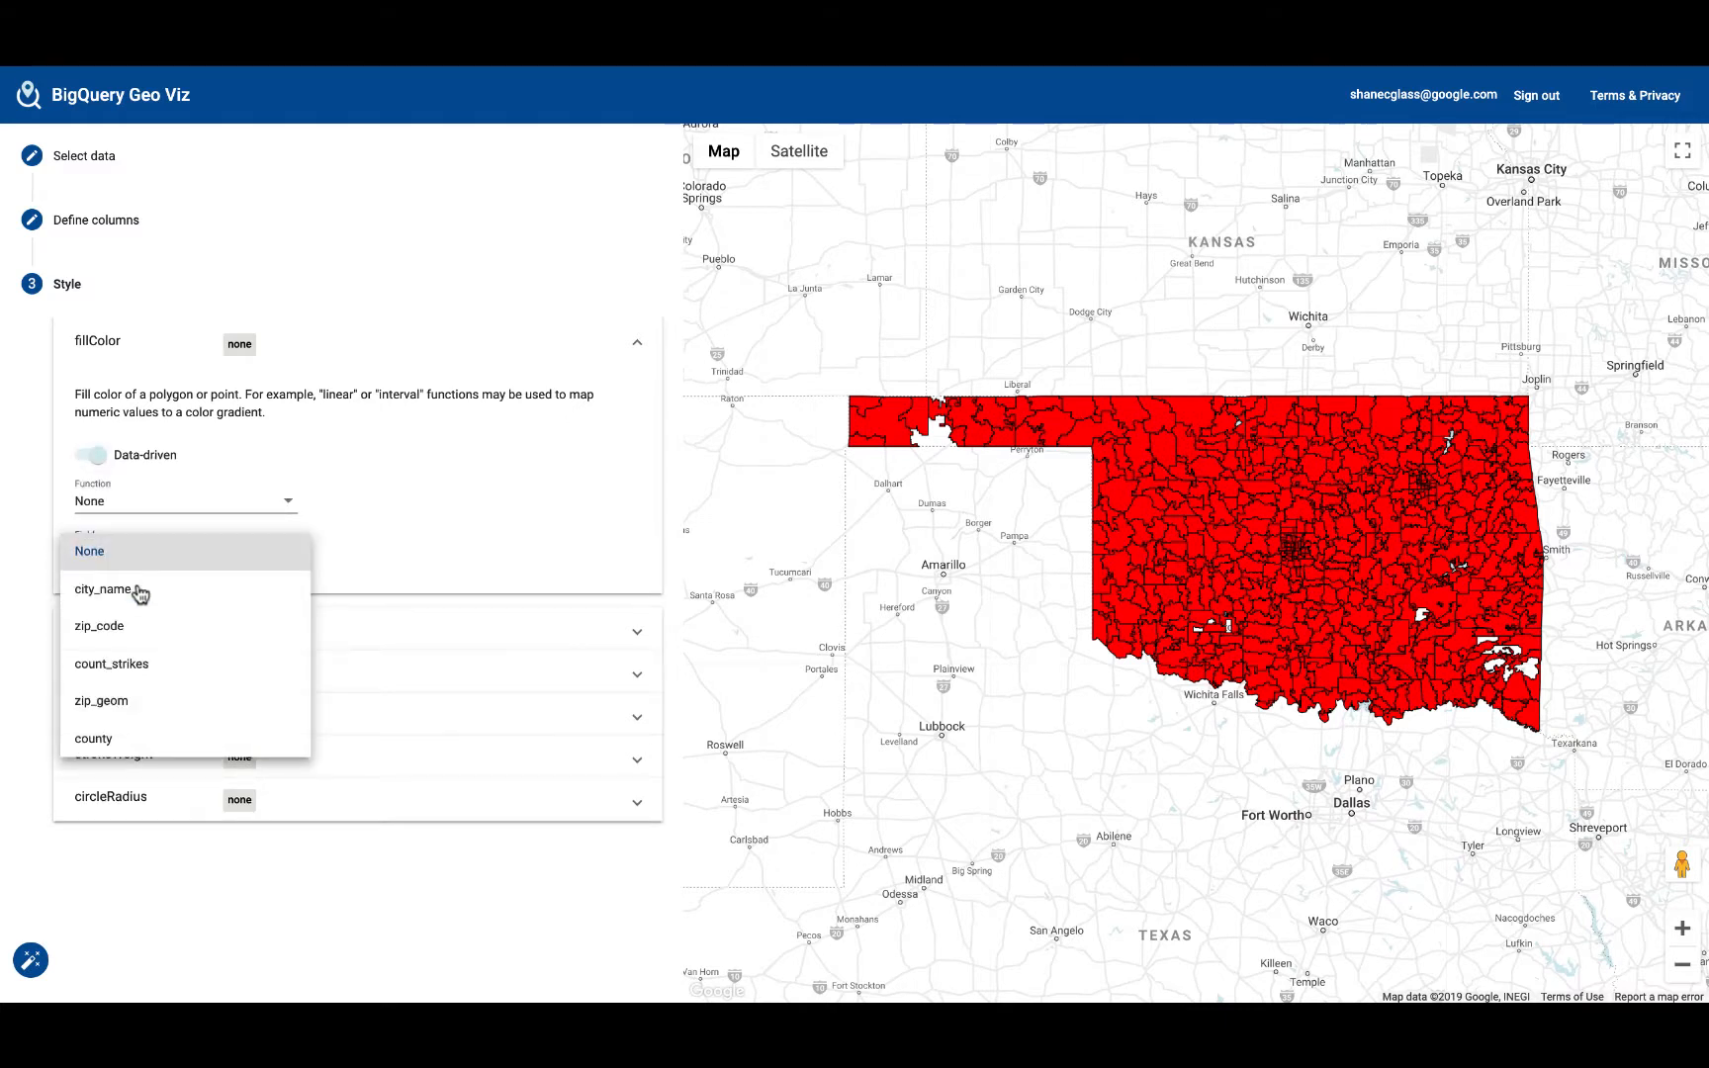
pyautogui.click(146, 662)
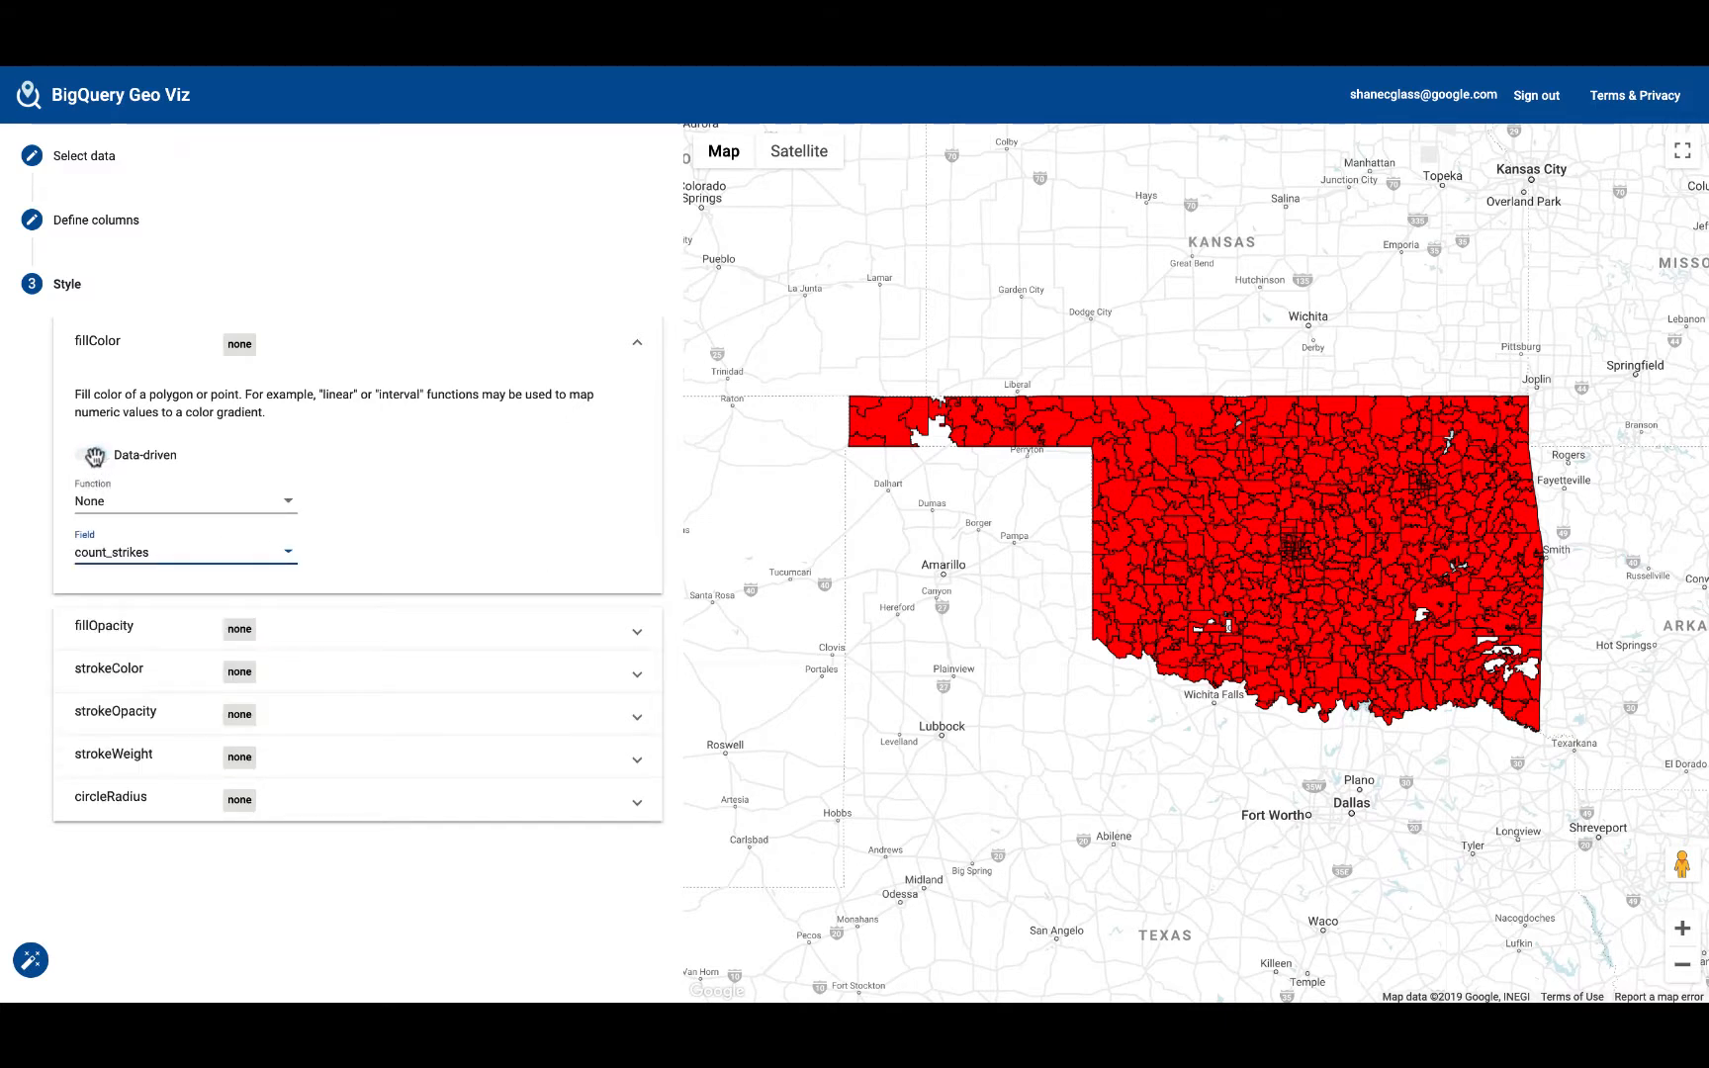
pyautogui.click(126, 509)
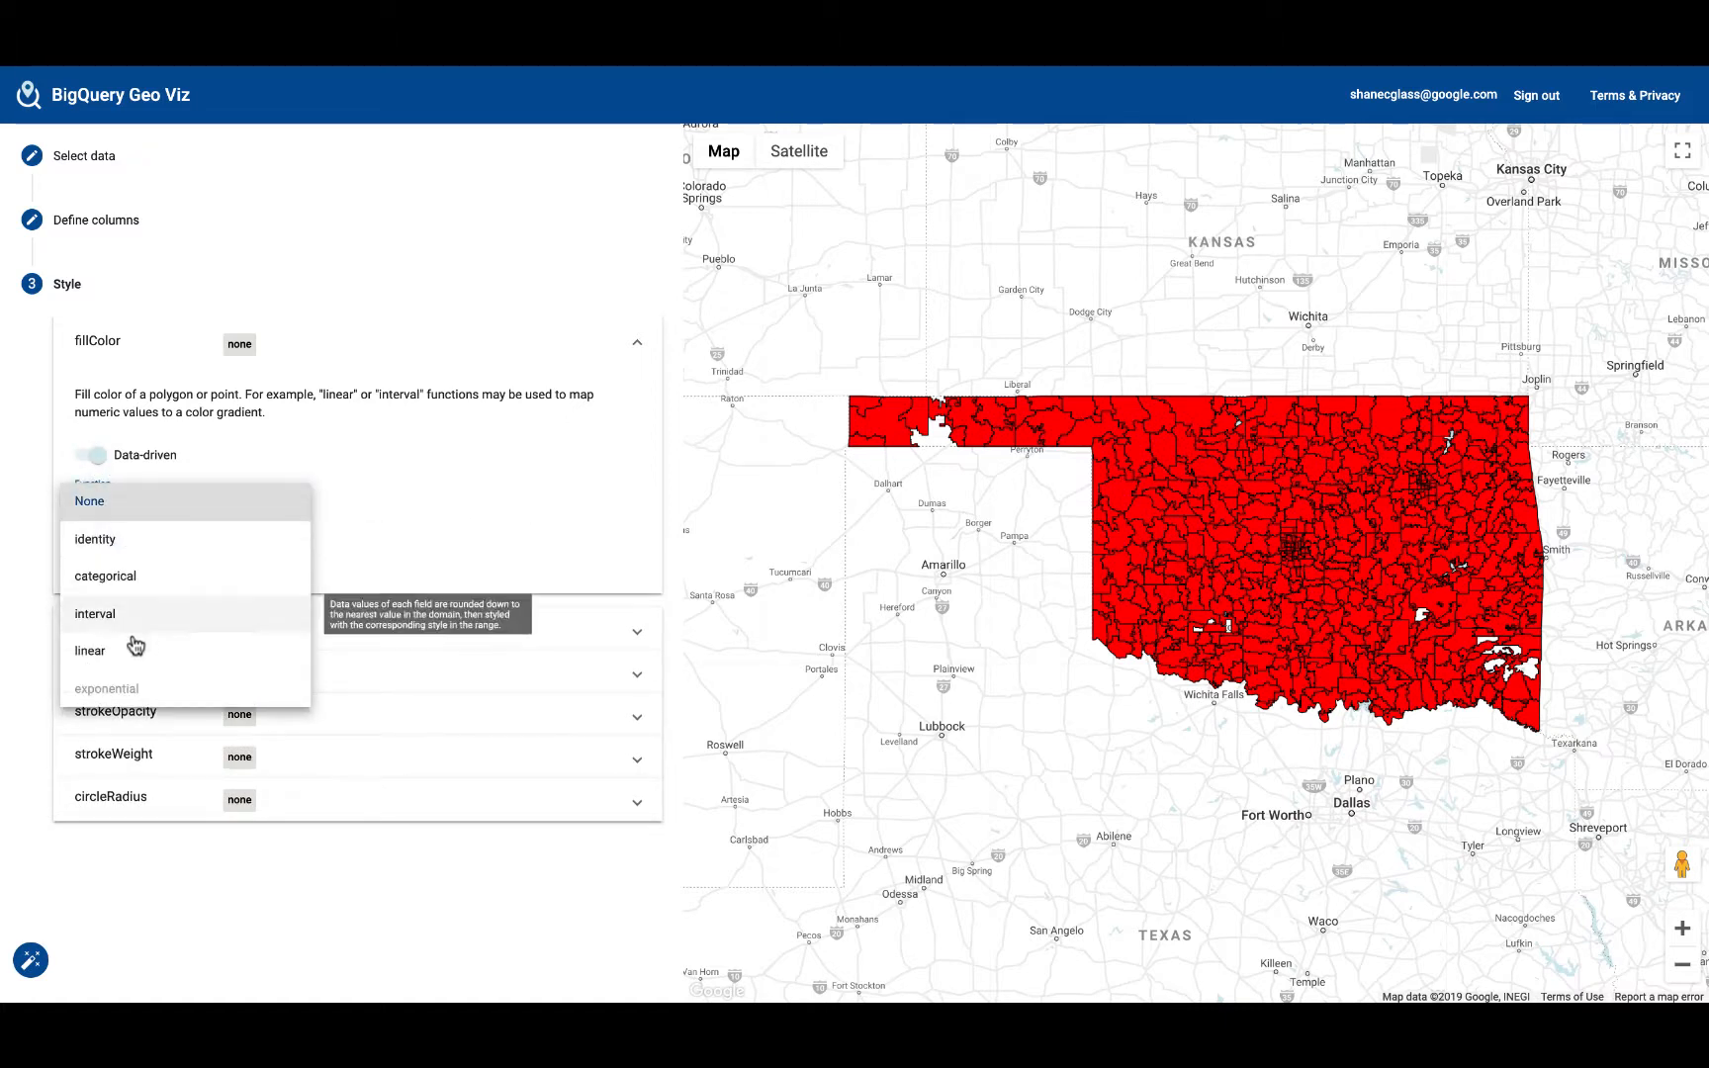
pyautogui.click(130, 659)
# Step: Apply the linear function on count_strikes to fillColor and enter 27, 120 and 220 as the first three domain values
pyautogui.click(107, 633)
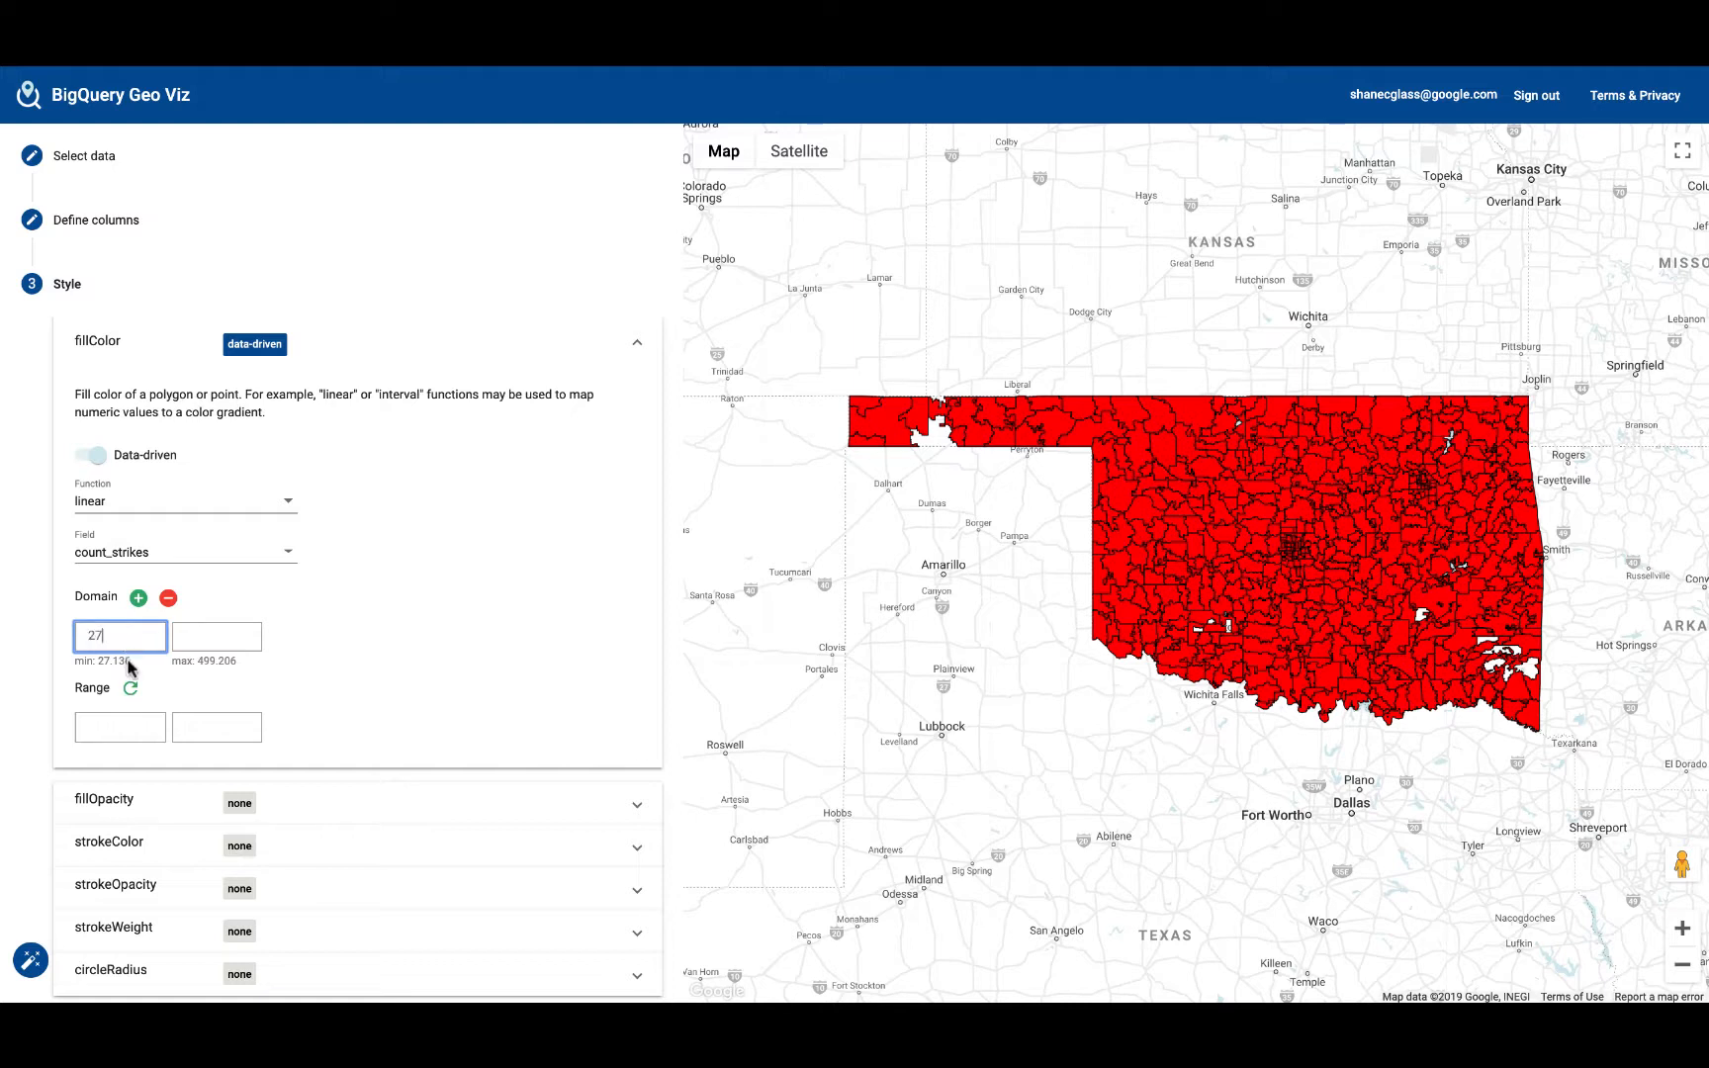
pyautogui.click(205, 642)
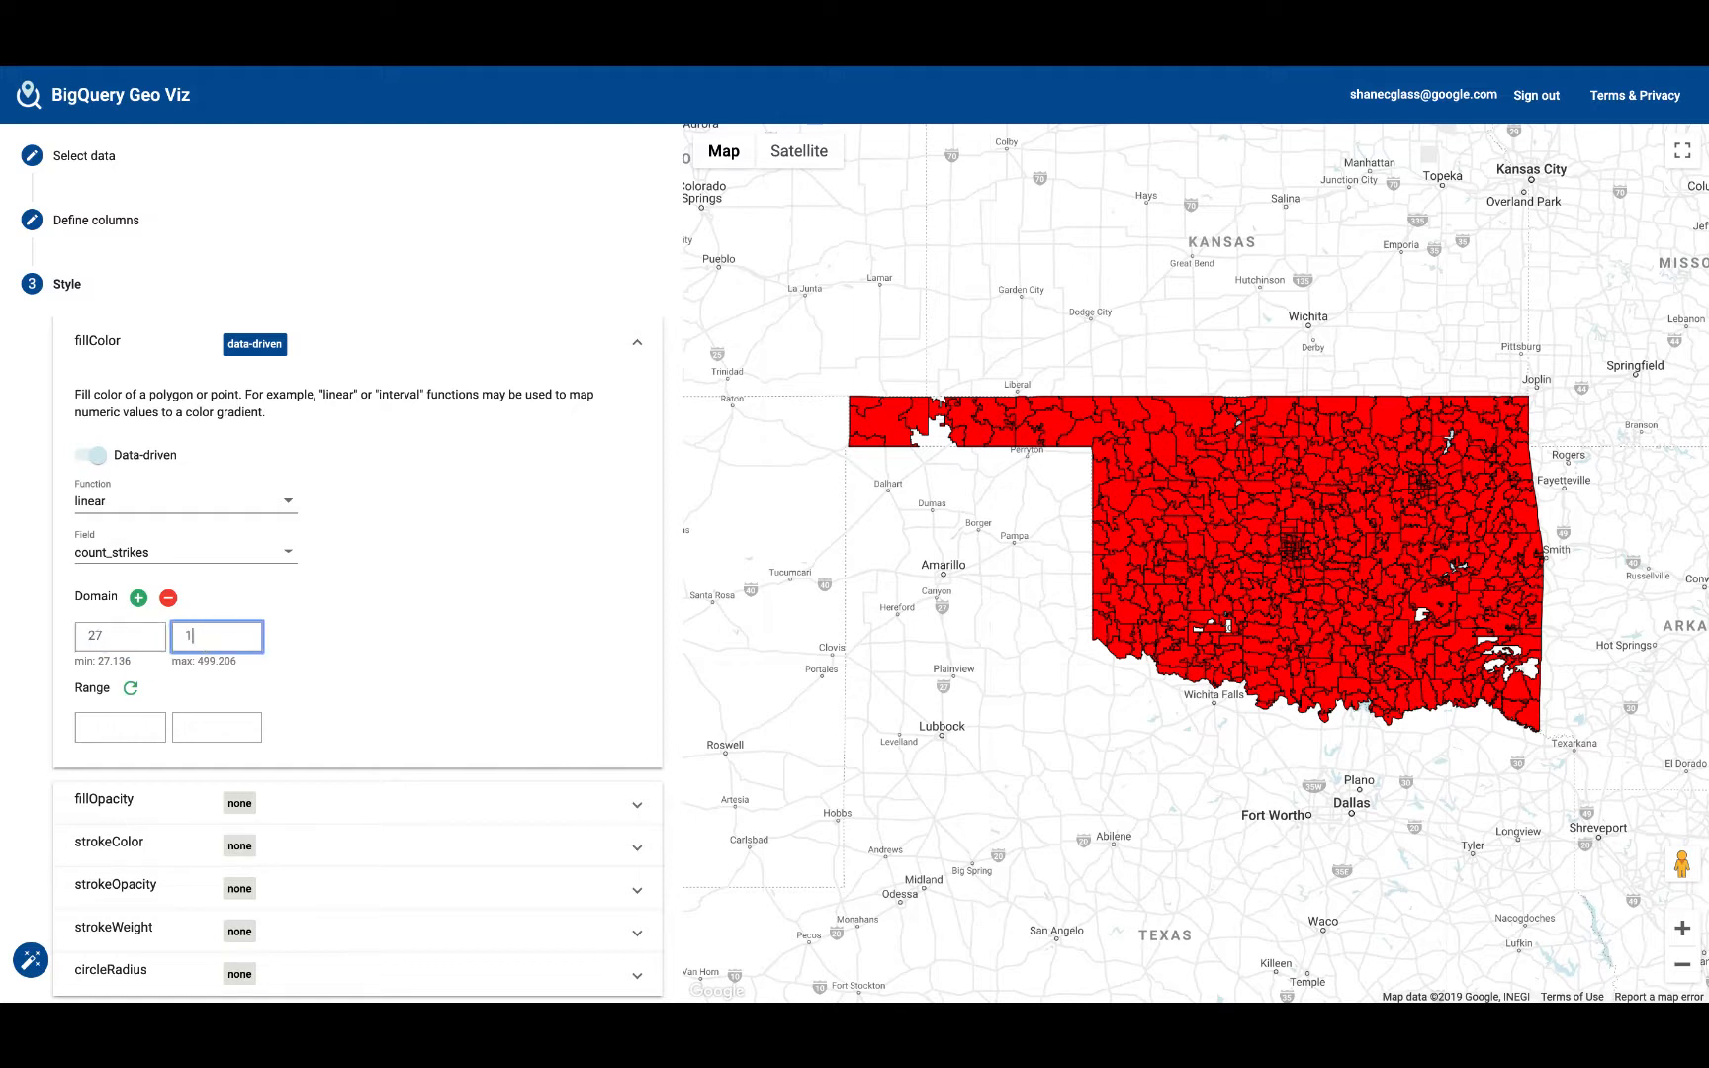
pyautogui.click(138, 597)
pyautogui.click(287, 634)
pyautogui.write('220')
# Step: Extend the fillColor domain with three more values: 320, 420 and 520
pyautogui.click(138, 598)
pyautogui.click(408, 636)
pyautogui.write('32')
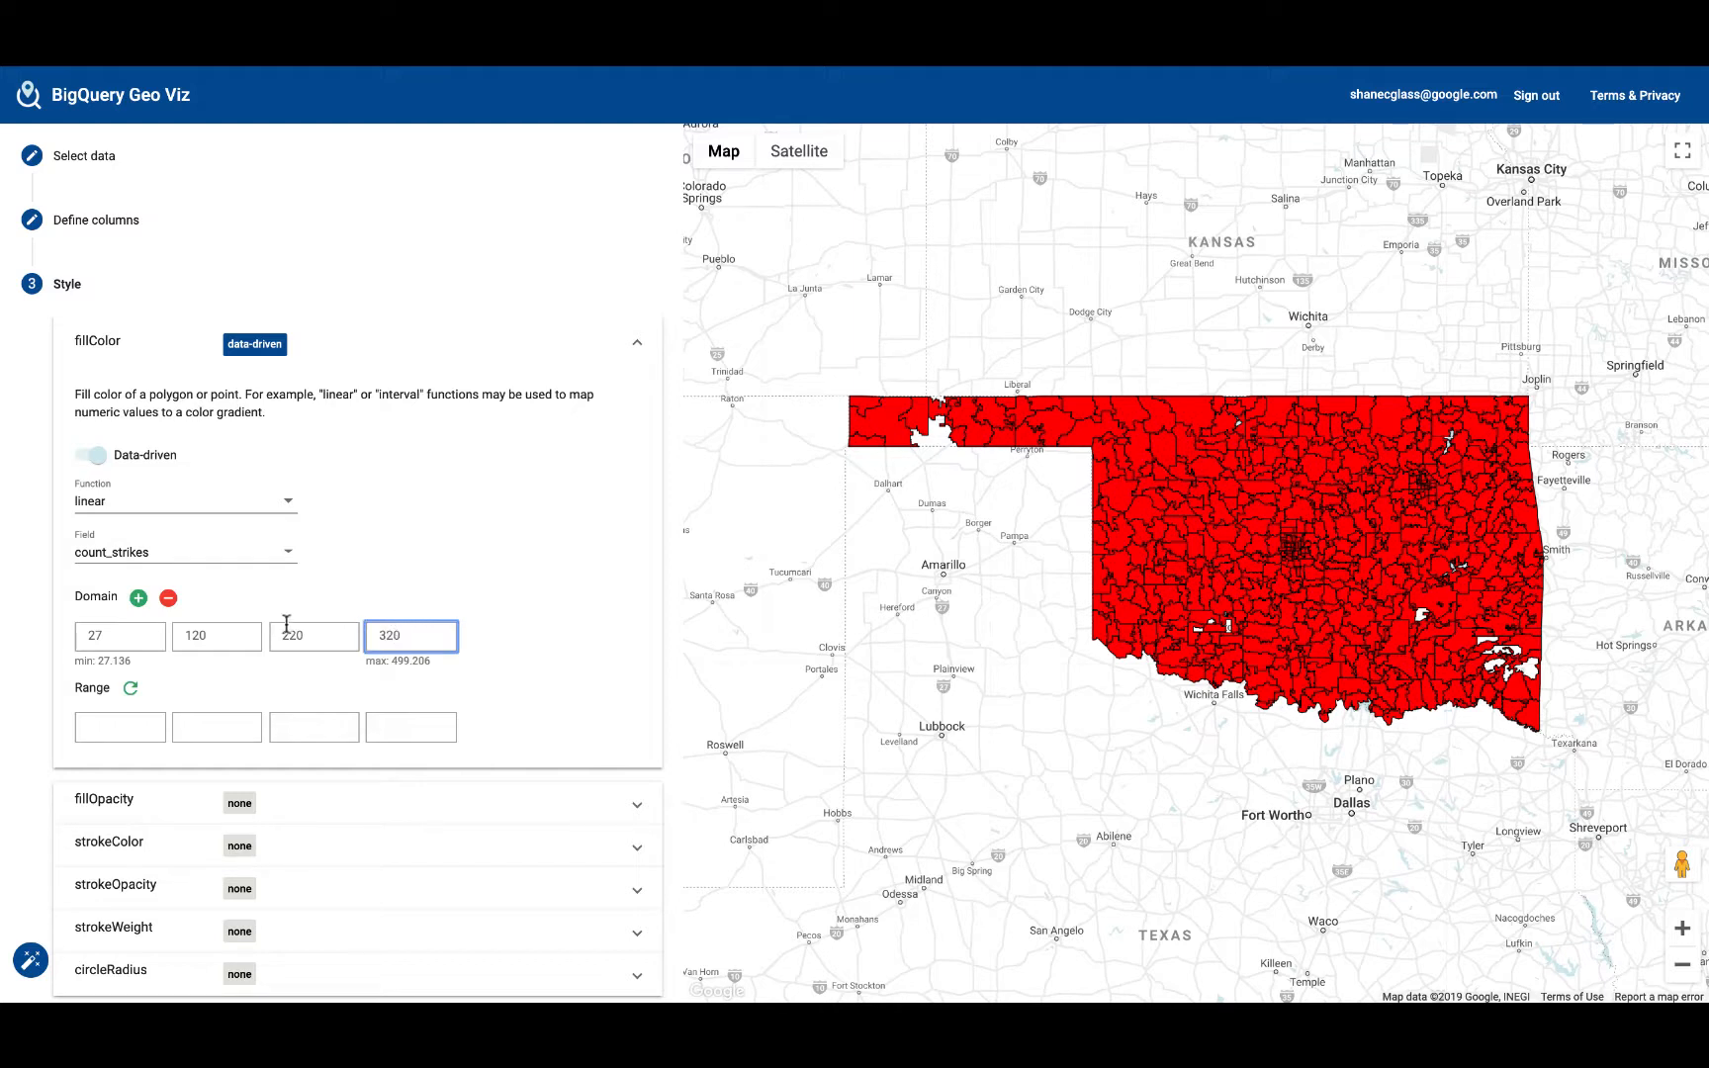
pyautogui.write('0')
pyautogui.click(139, 597)
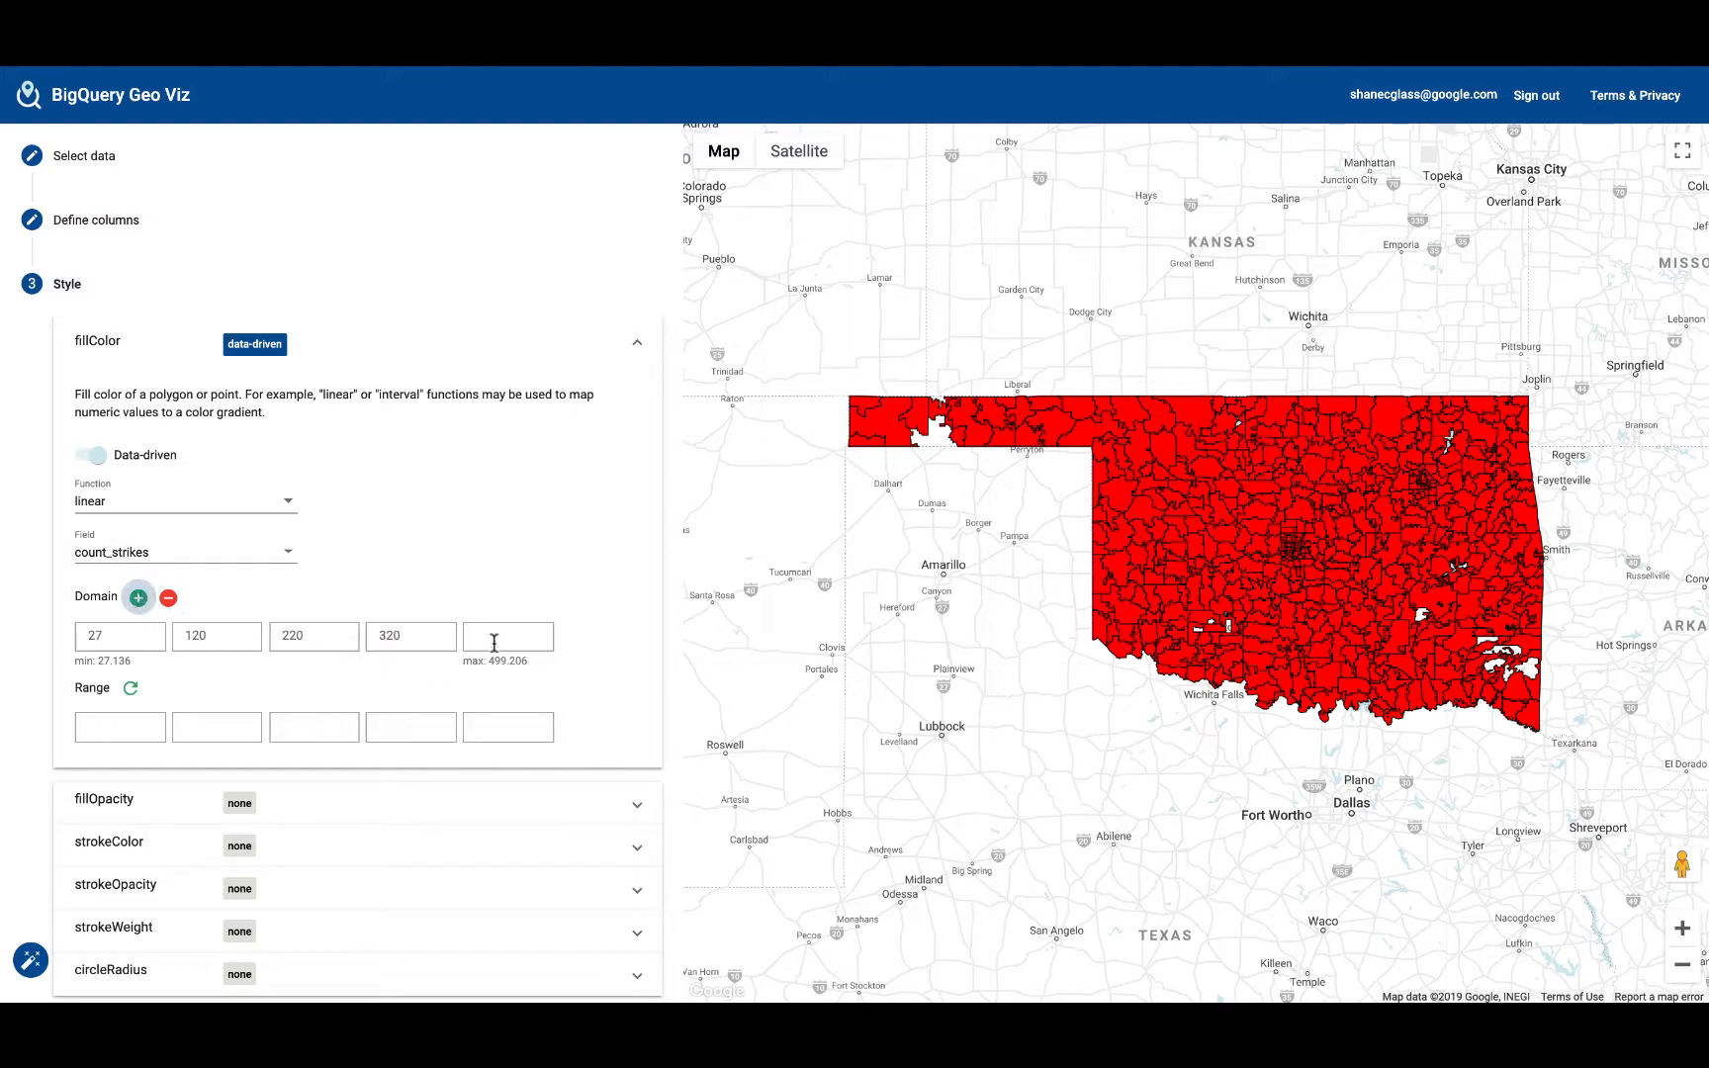
pyautogui.click(502, 643)
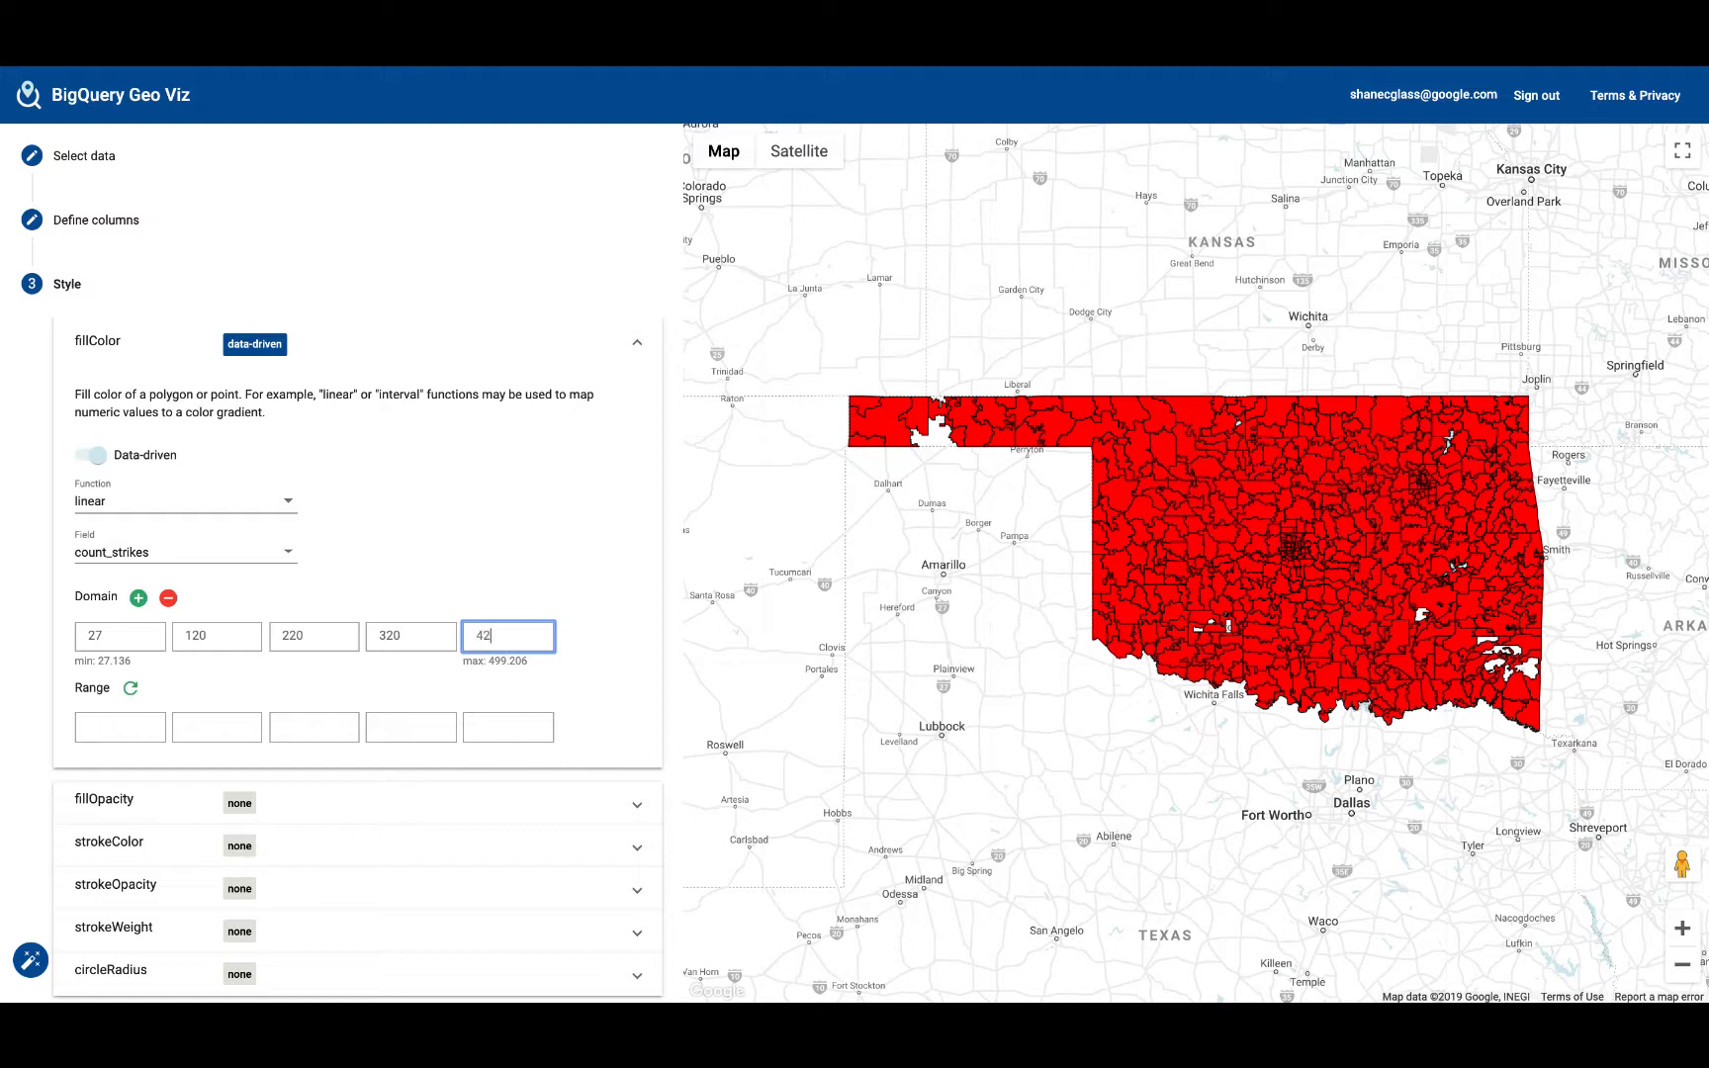
pyautogui.click(138, 597)
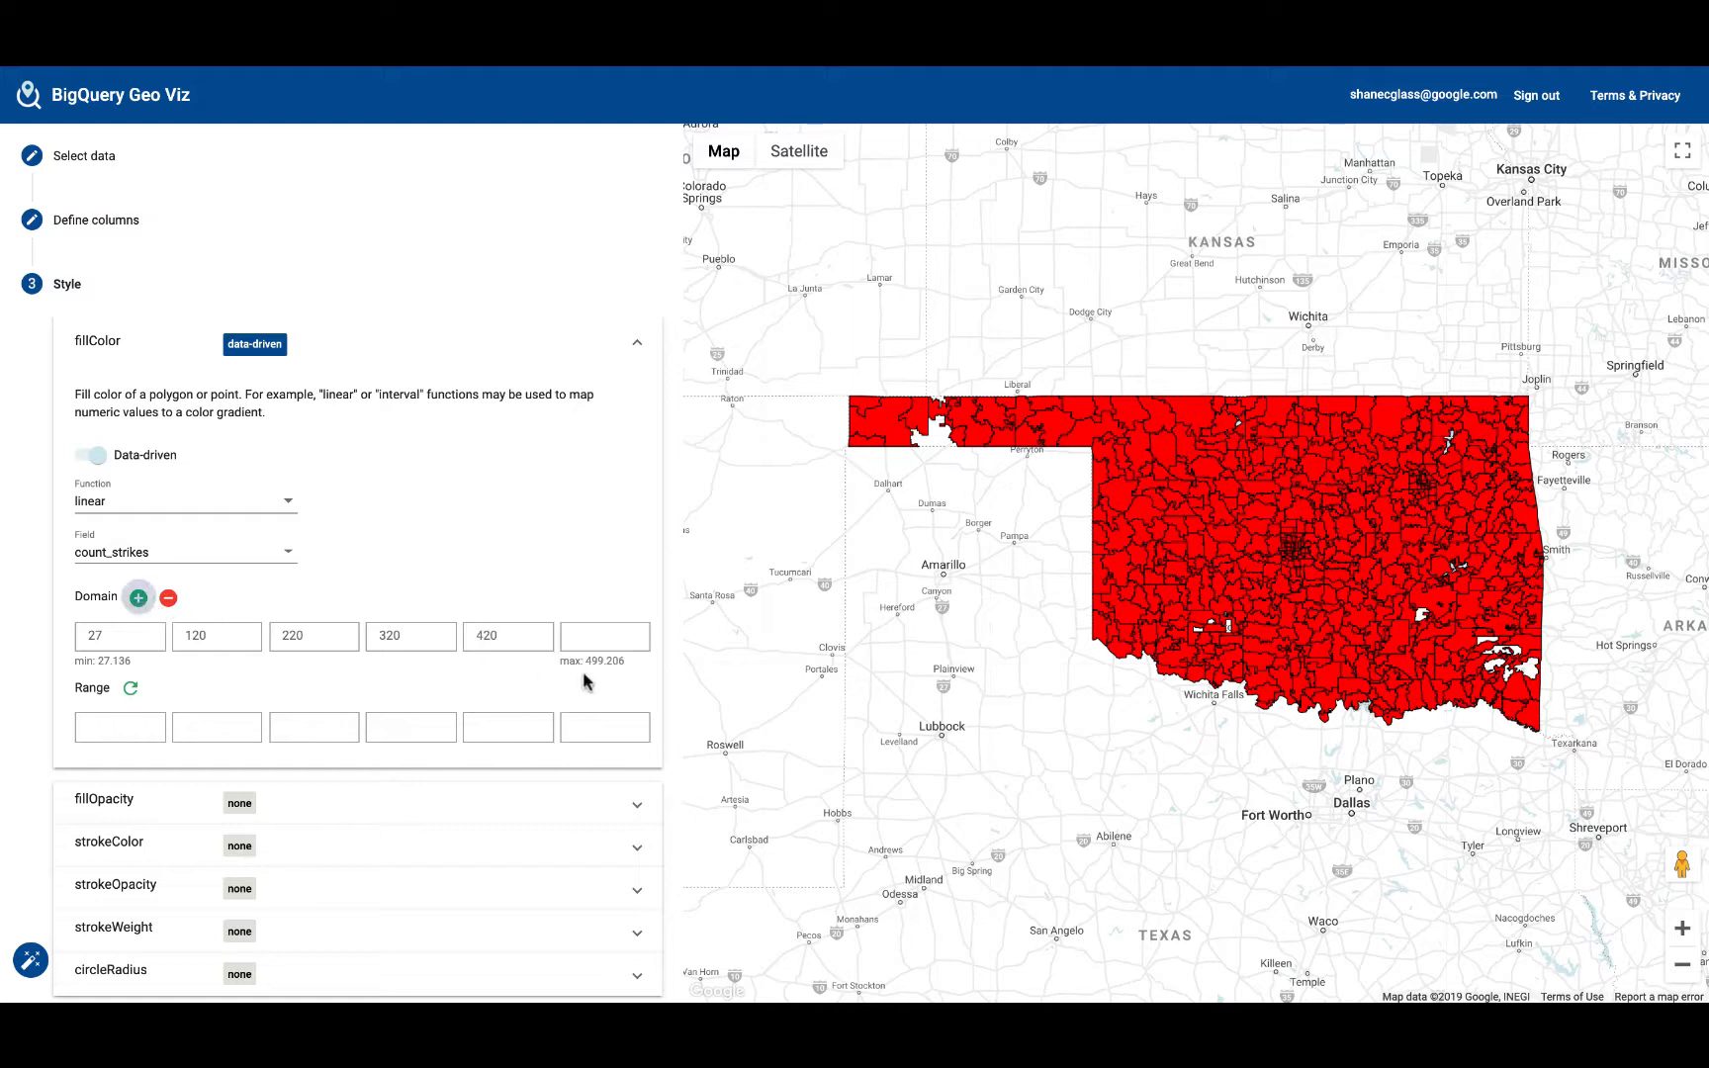
pyautogui.click(614, 636)
pyautogui.write('520')
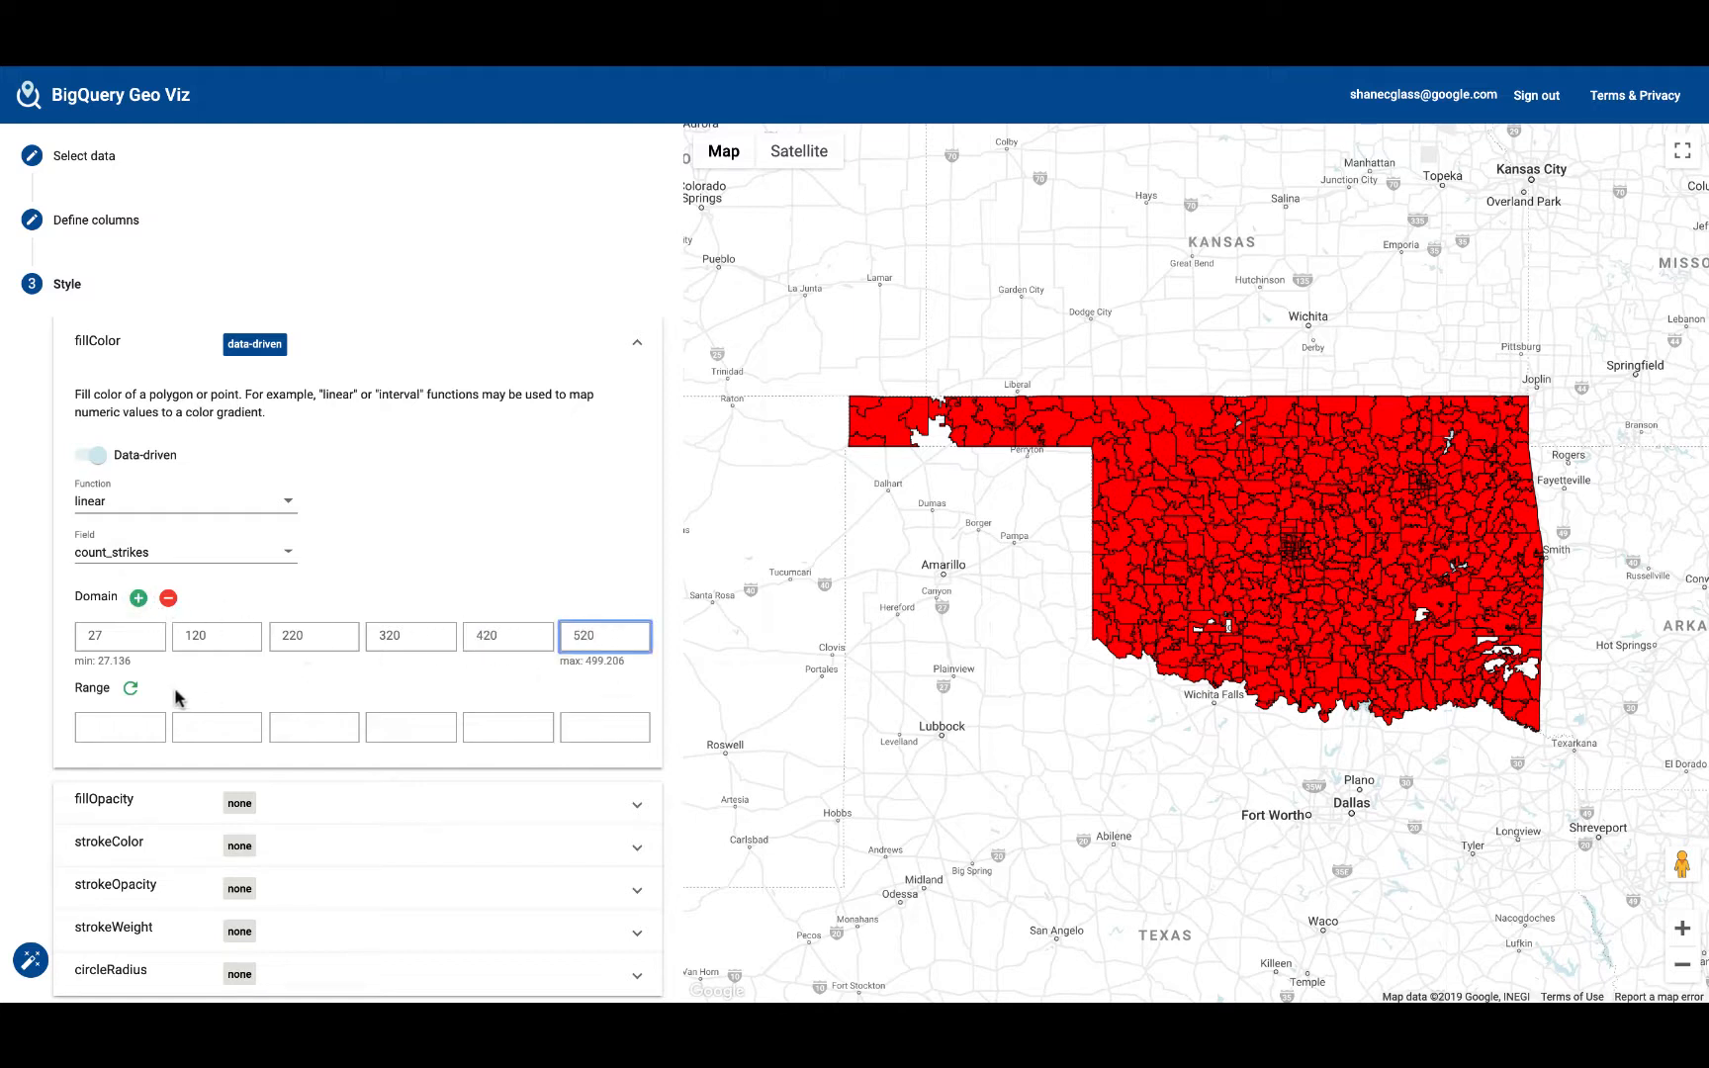
# Step: Cycle through the suggested fillColor range palettes to the pale blue to purple one running from #edf8fb to #810f7c
pyautogui.click(129, 689)
pyautogui.click(130, 688)
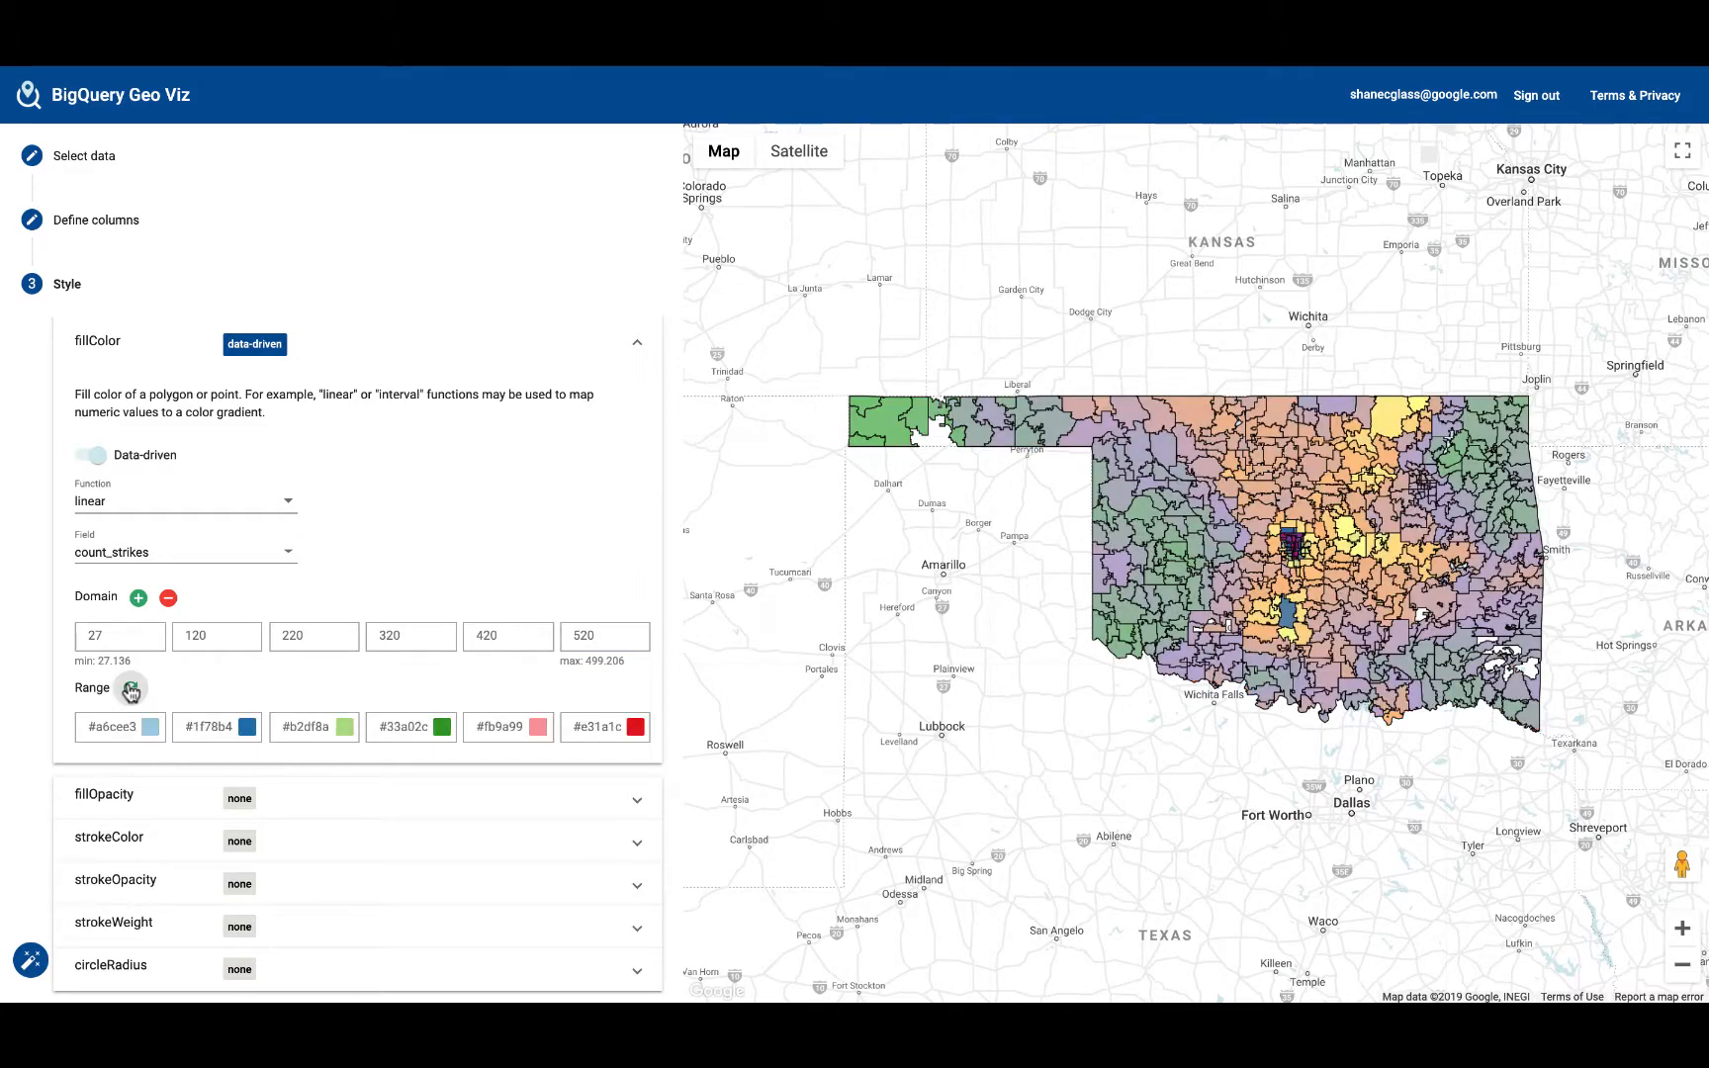
pyautogui.click(129, 689)
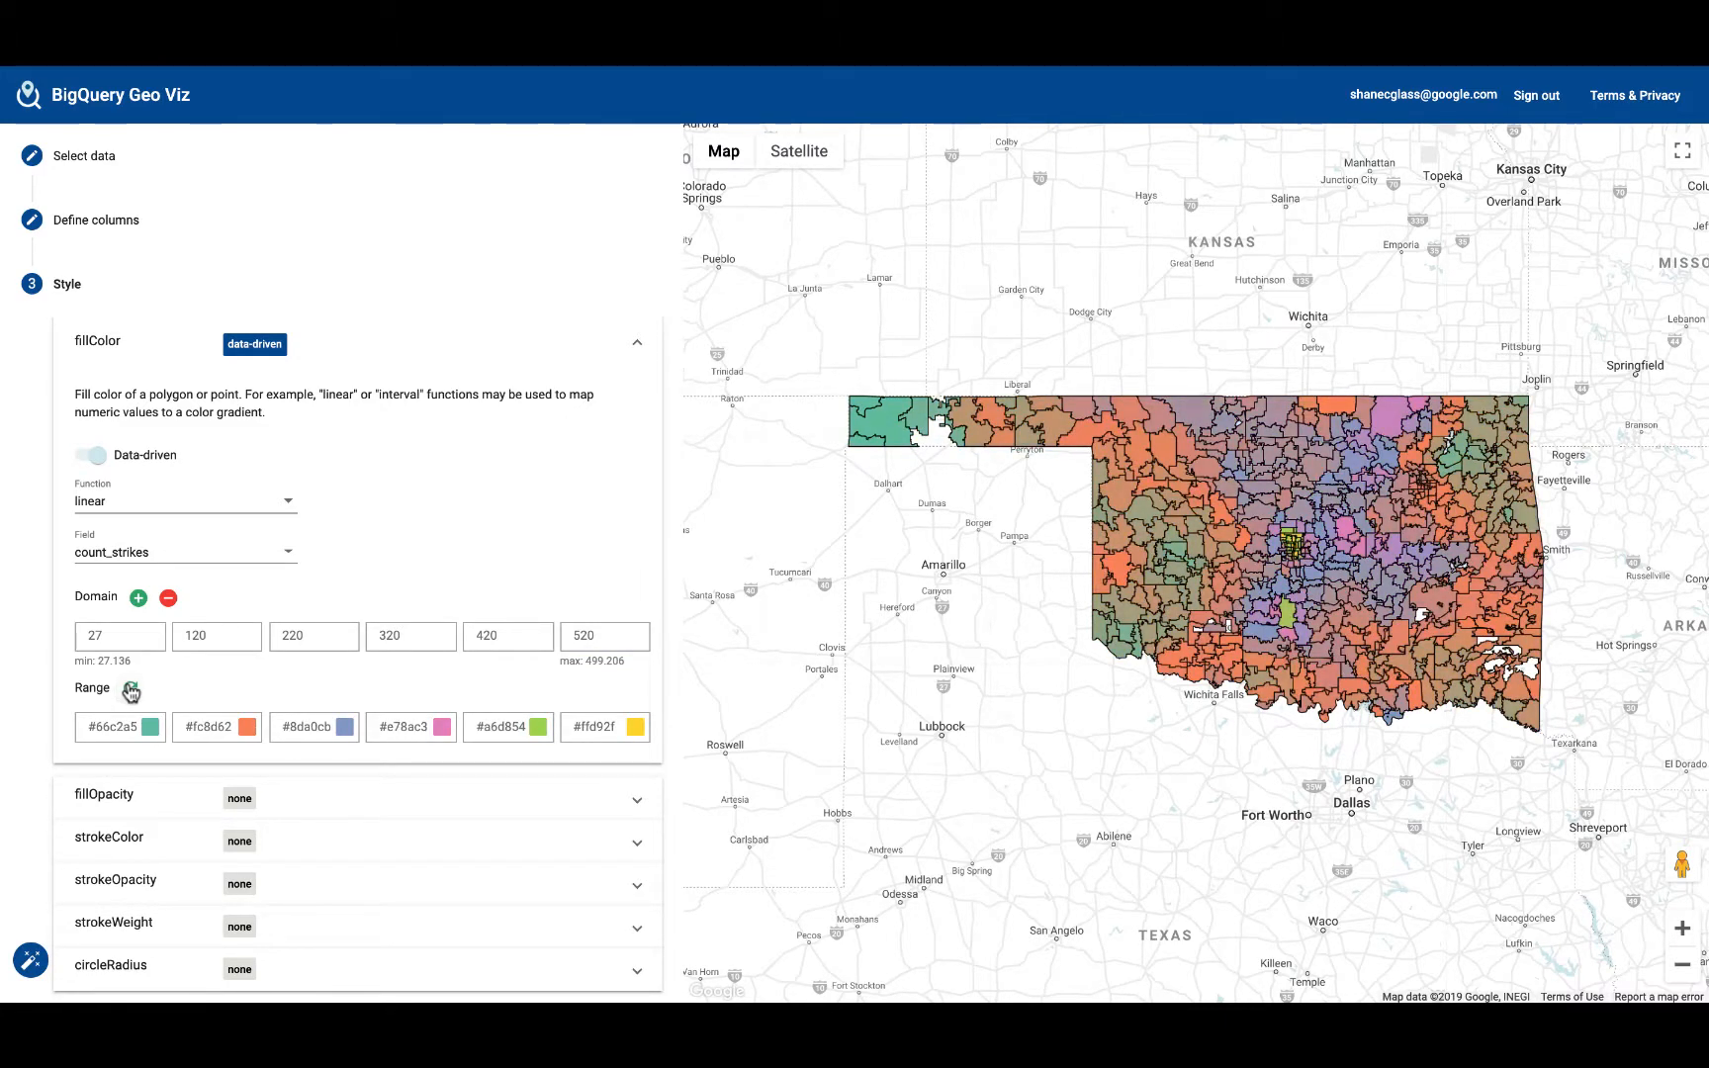
pyautogui.click(129, 689)
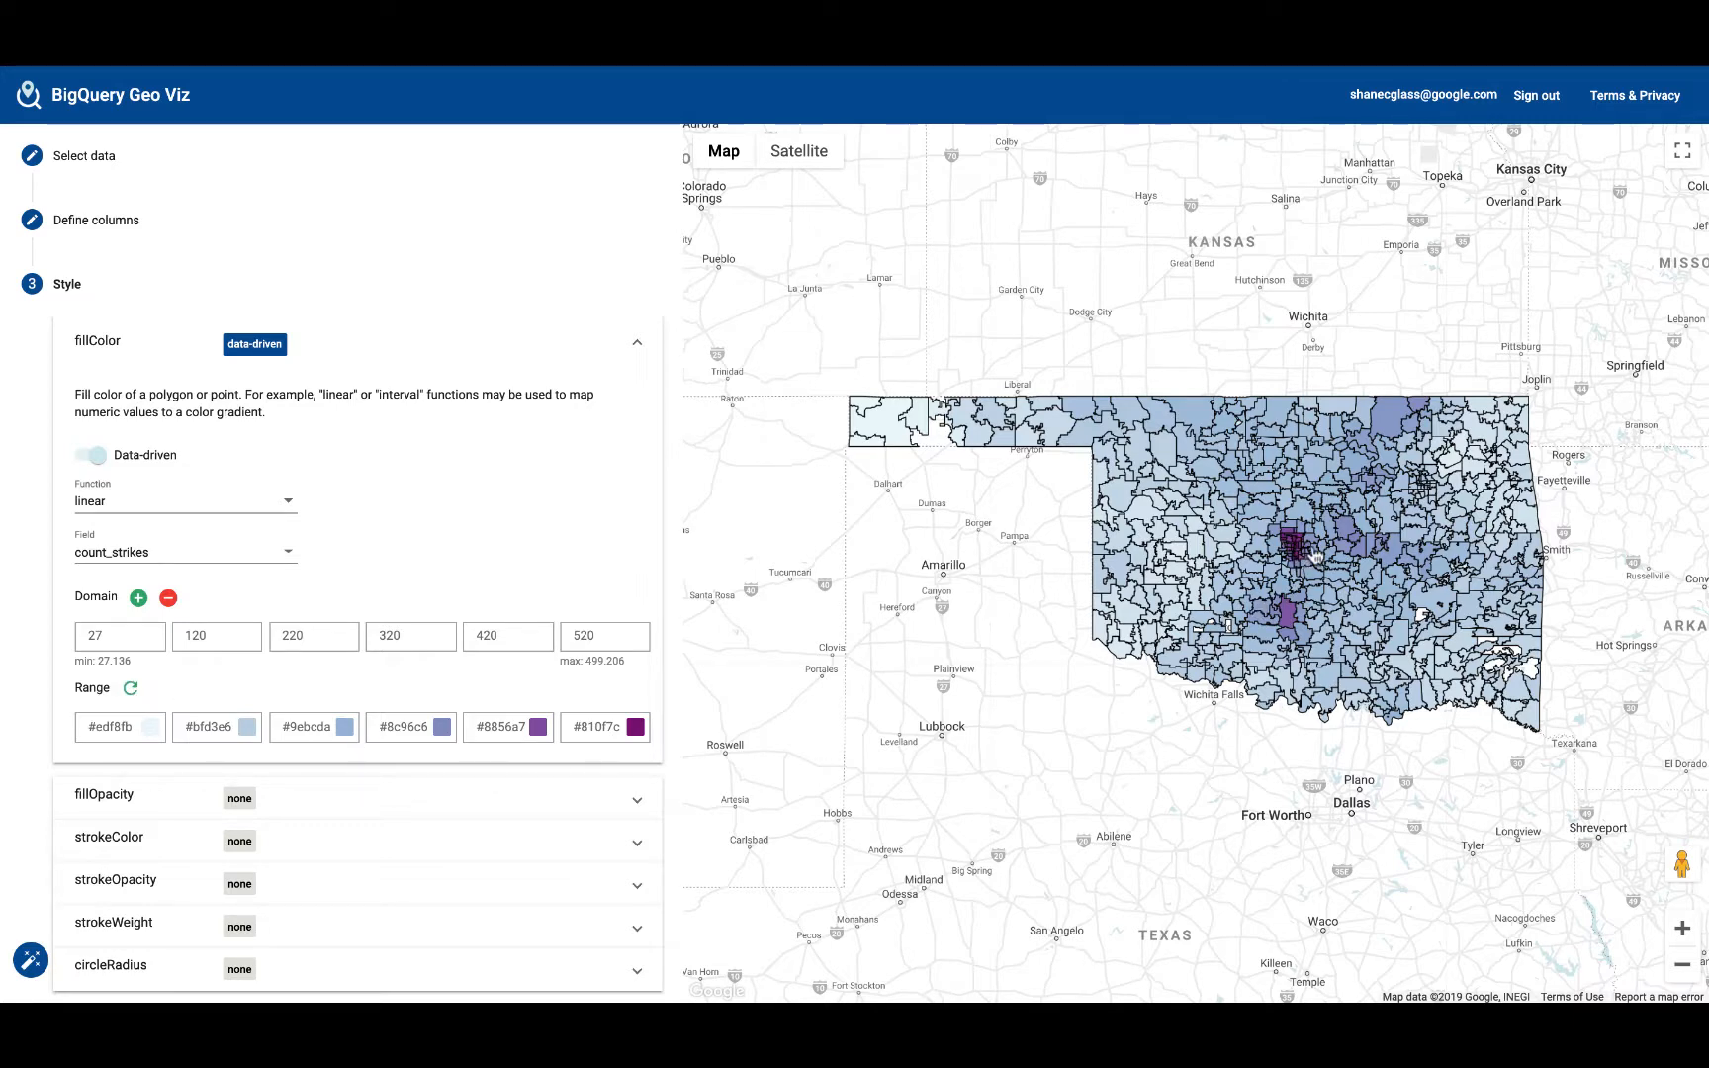
# Step: Inspect the strike details of the dark purple zip code area at the northwest corner of the Oklahoma City cluster, and close them
pyautogui.scroll(3, 1316, 557)
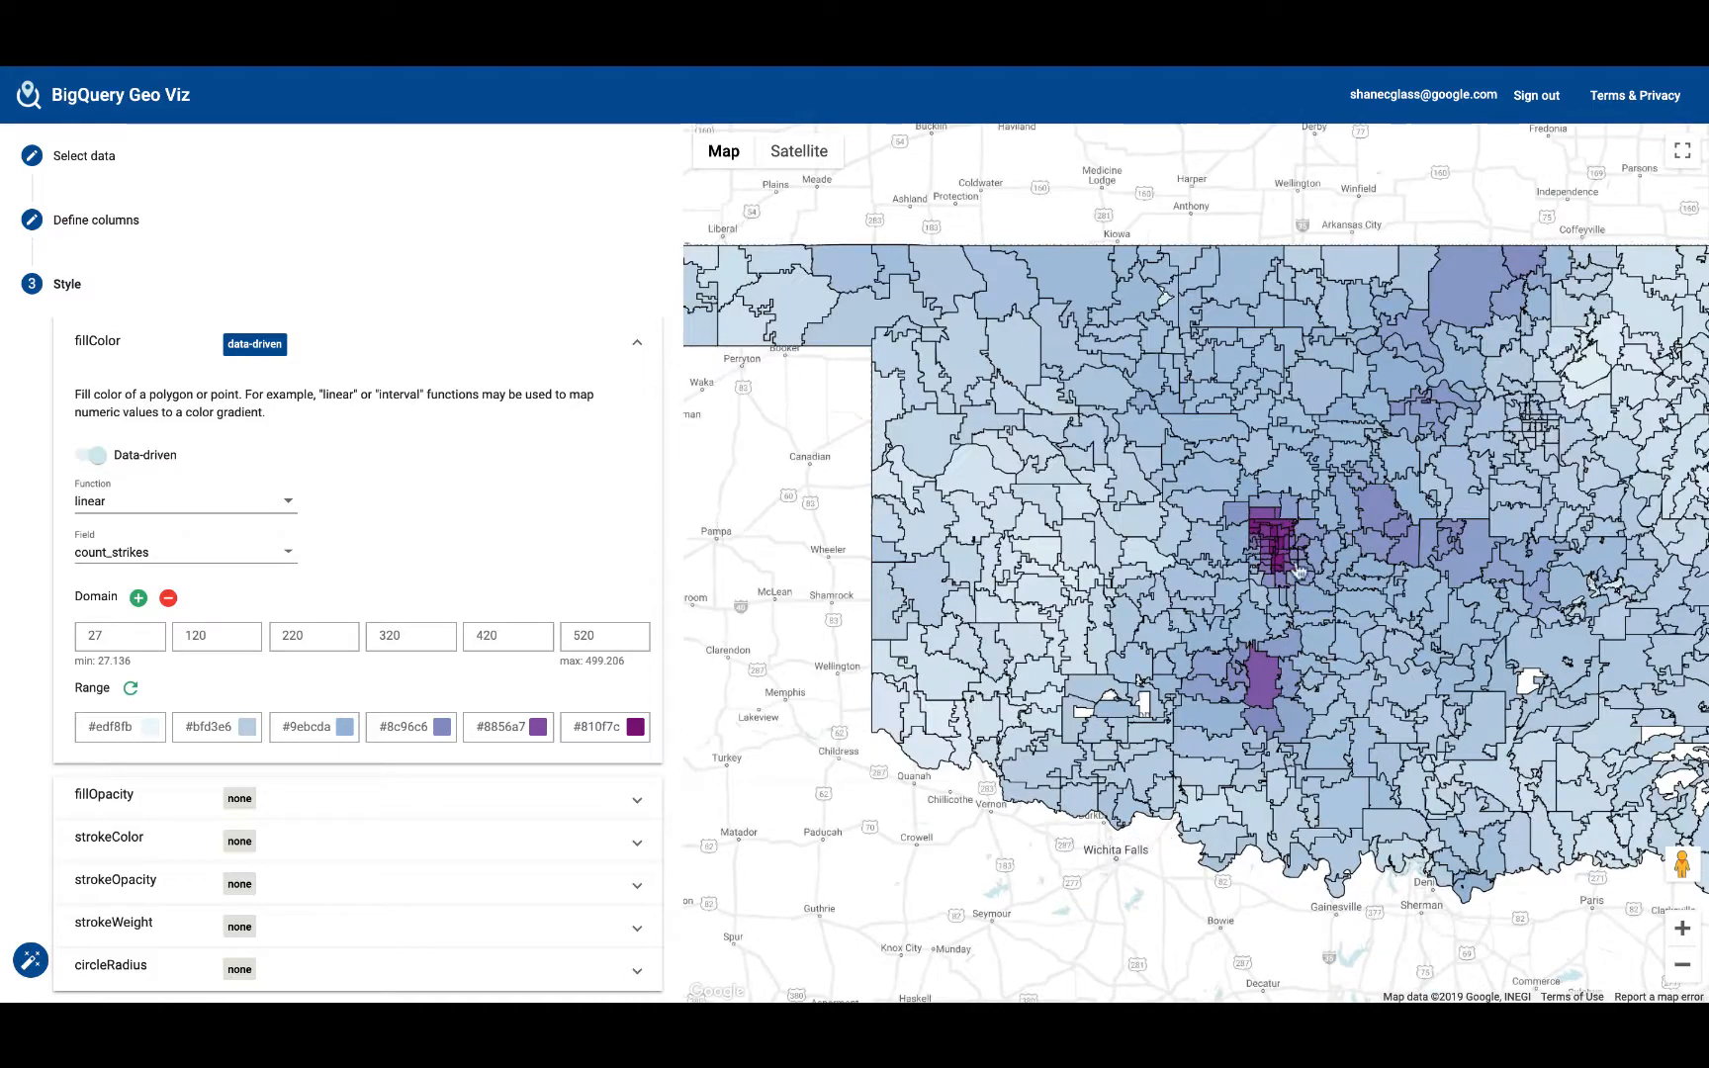
pyautogui.scroll(3, 1257, 572)
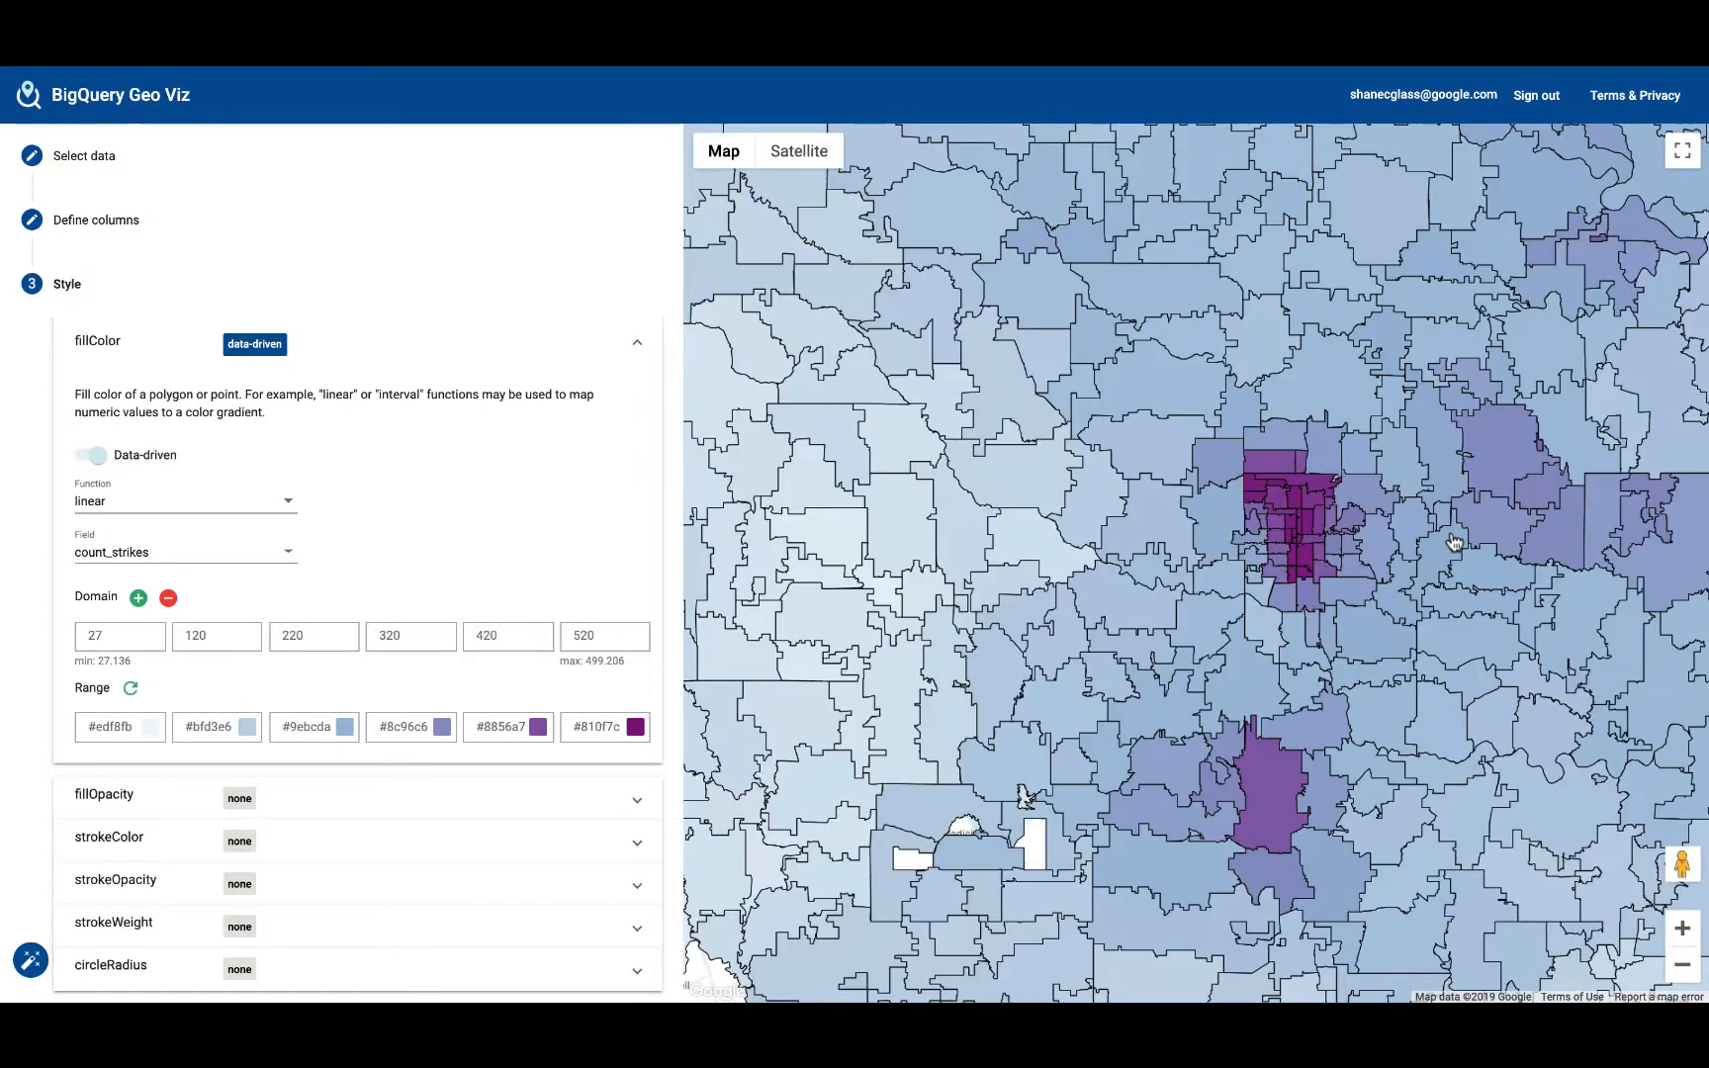
pyautogui.scroll(1, 1289, 547)
pyautogui.scroll(2, 1286, 546)
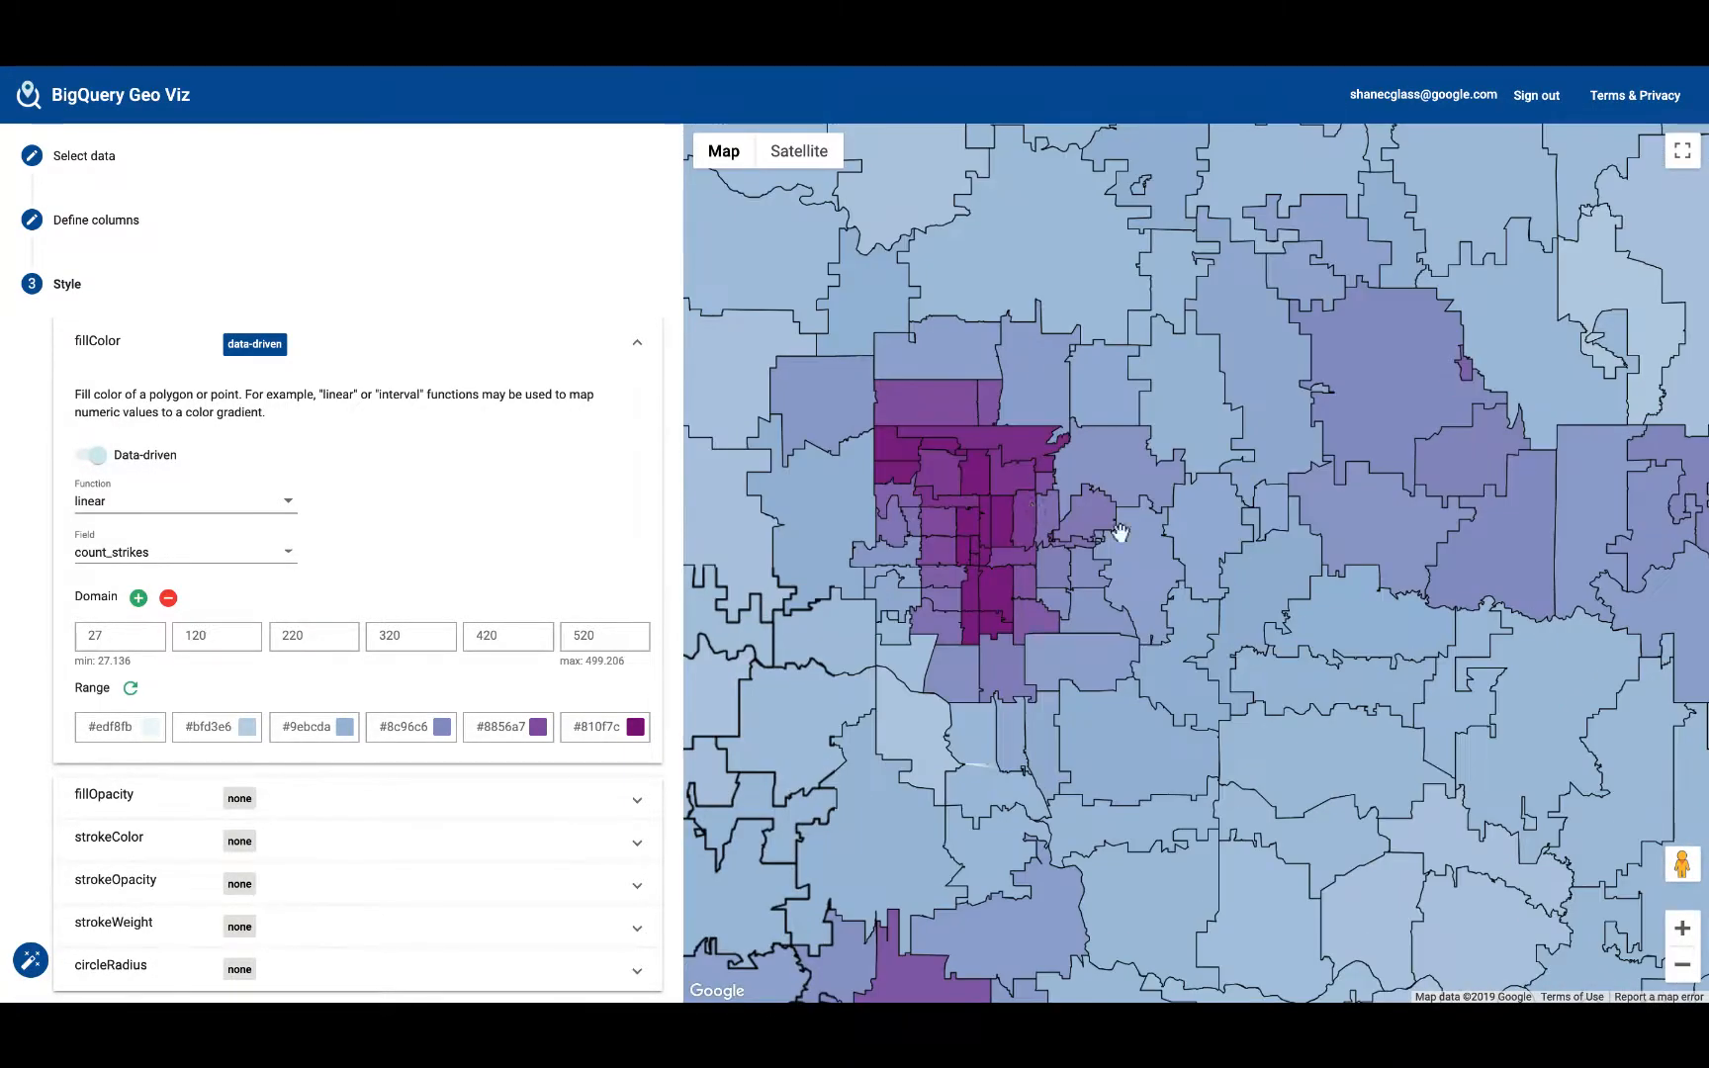
pyautogui.click(907, 455)
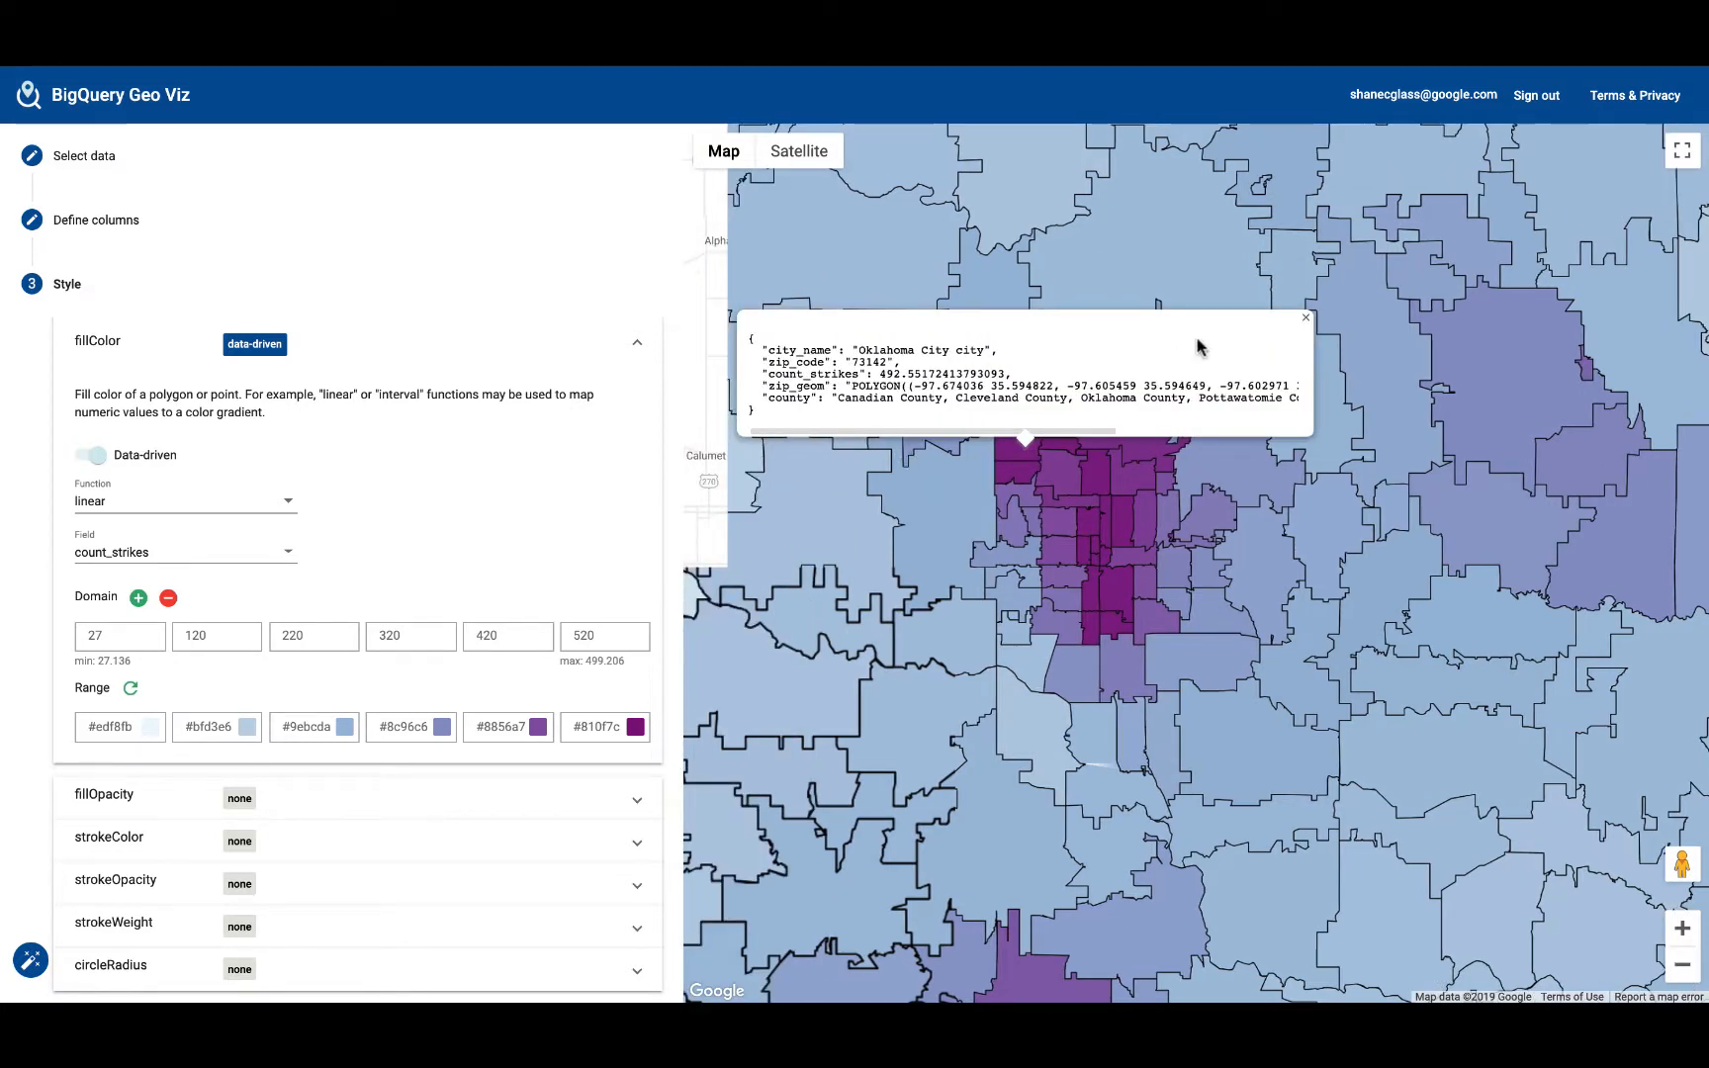
pyautogui.click(1305, 320)
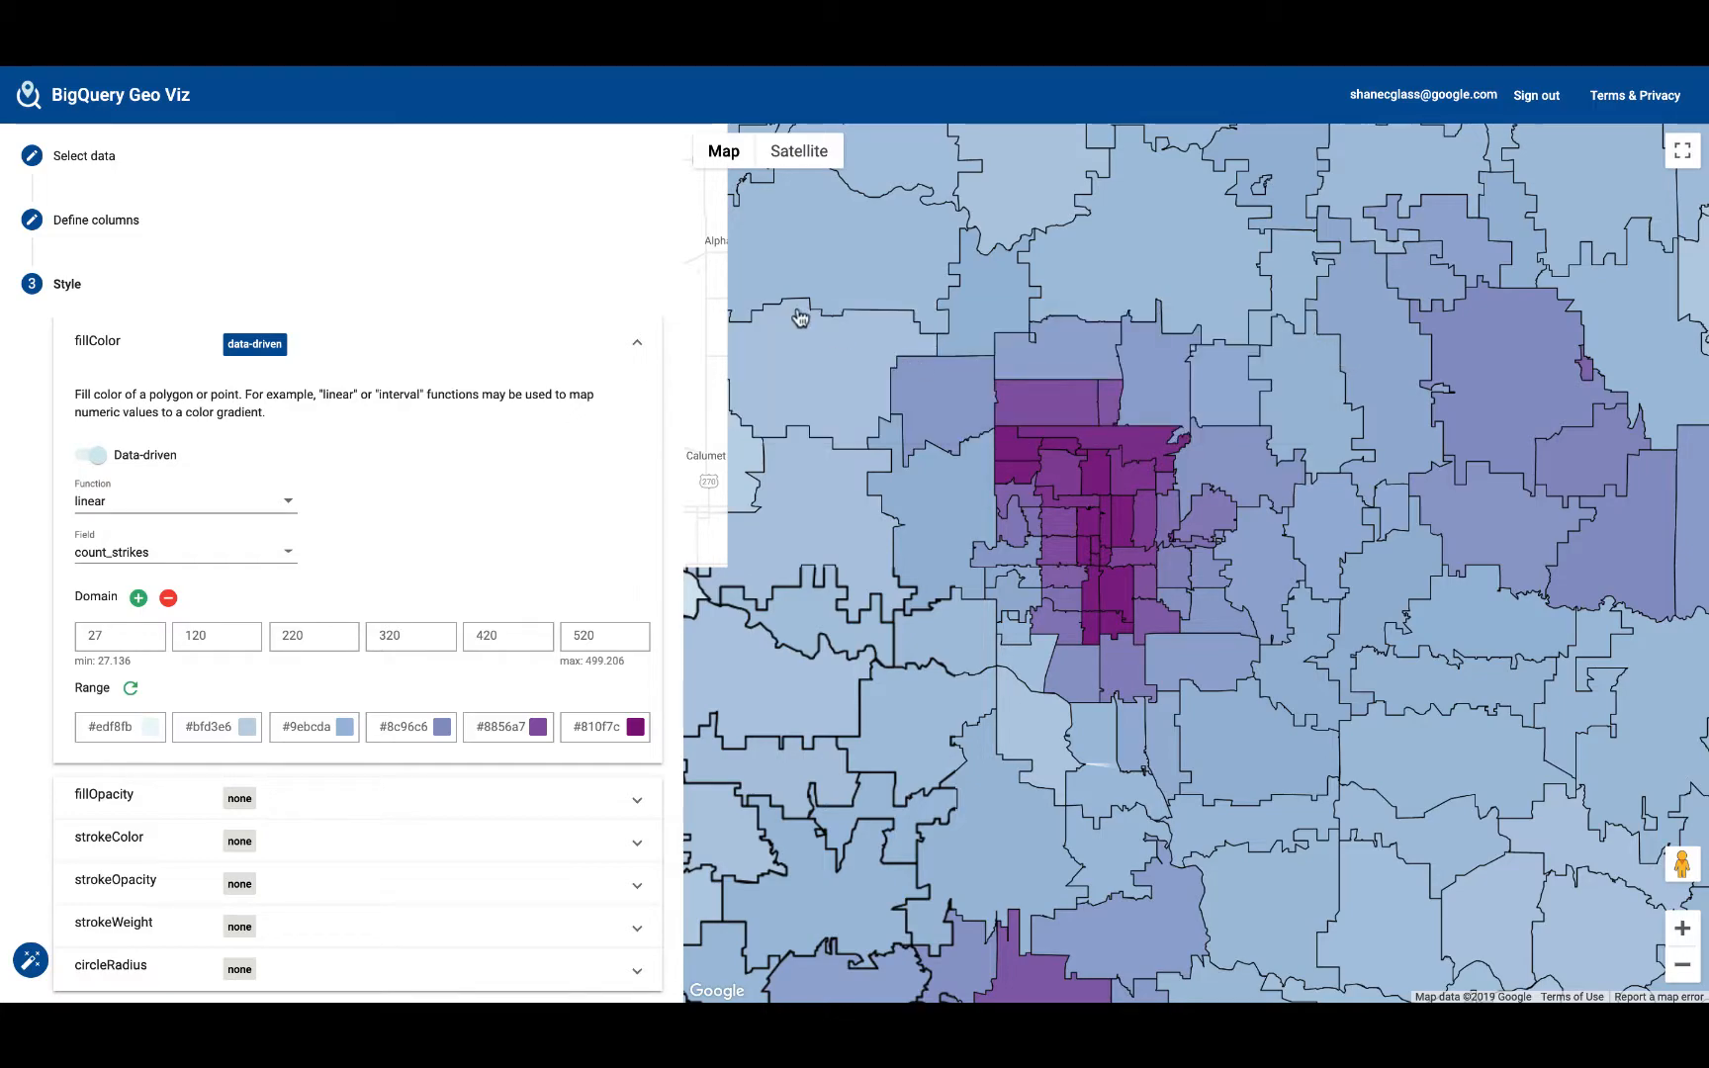